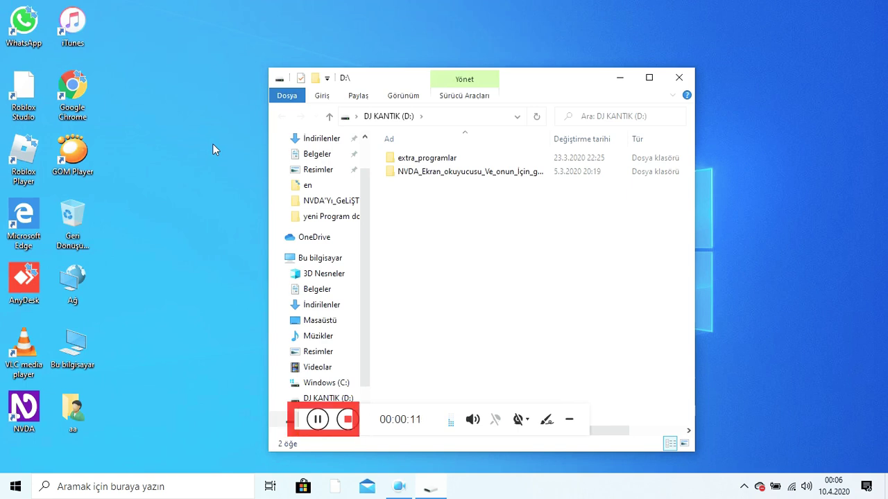
# Open the NVDA_Ekran_okuyucusu folder on drive D: and its NVDA'Yı_GeLiŞTiReN_iLeRi_DÜZEY add-ons subfolder
pyautogui.press('Down')
pyautogui.press('Down')
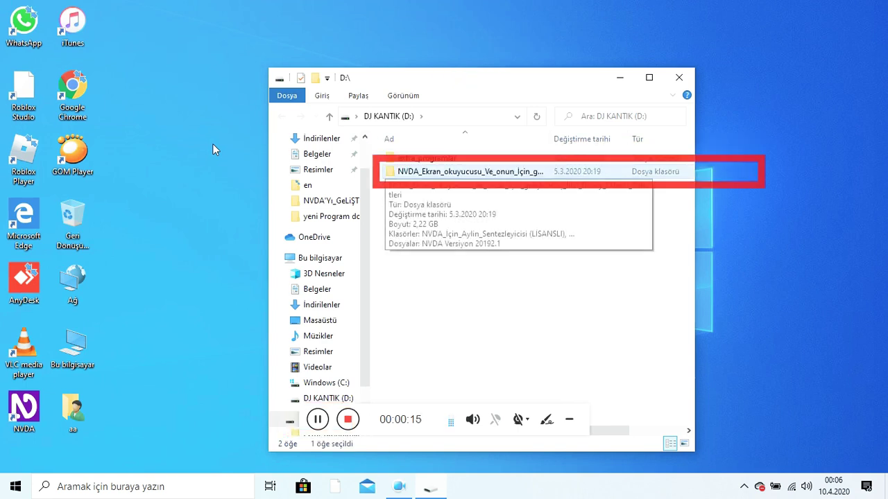
pyautogui.press('Return')
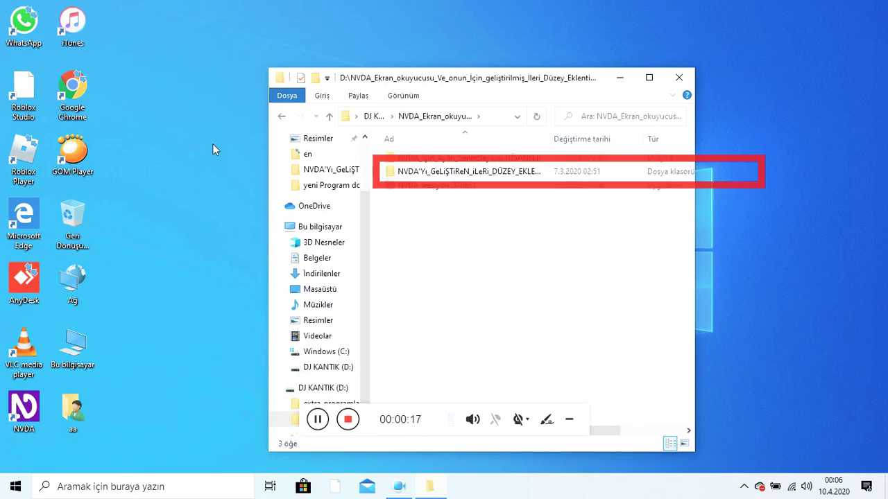
pyautogui.press('Down')
pyautogui.press('Down')
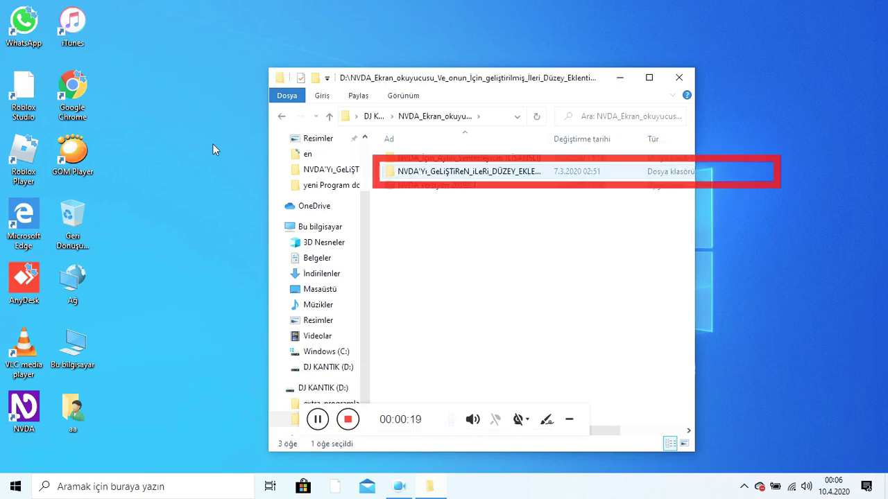
pyautogui.press('Return')
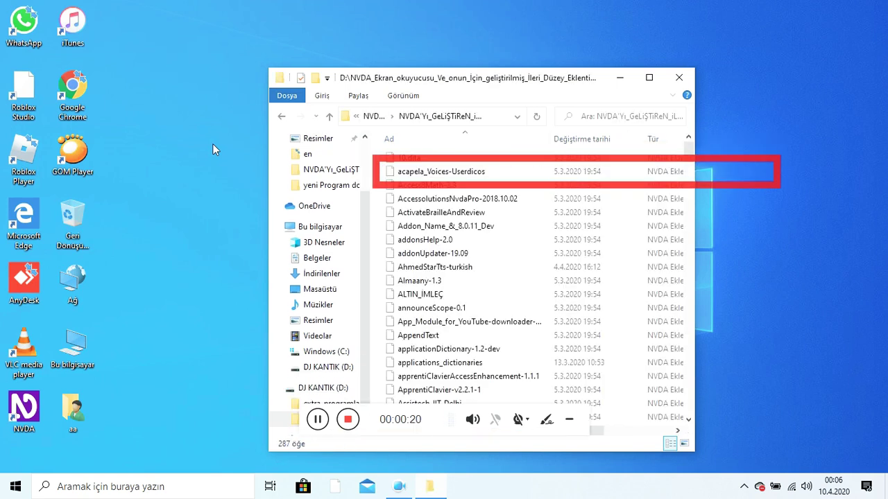
# Open the scons-0.1b2 add-on package for installation and read its add-on information
pyautogui.press('Up')
pyautogui.press('s')
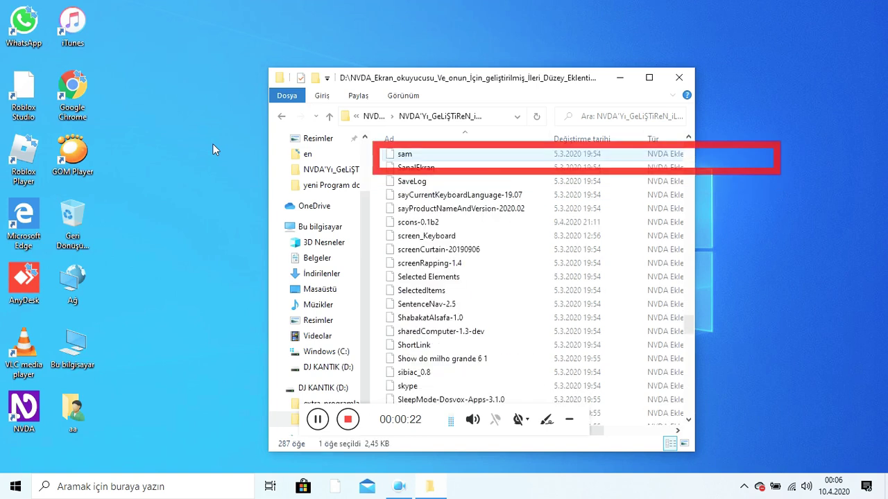
pyautogui.press('Down')
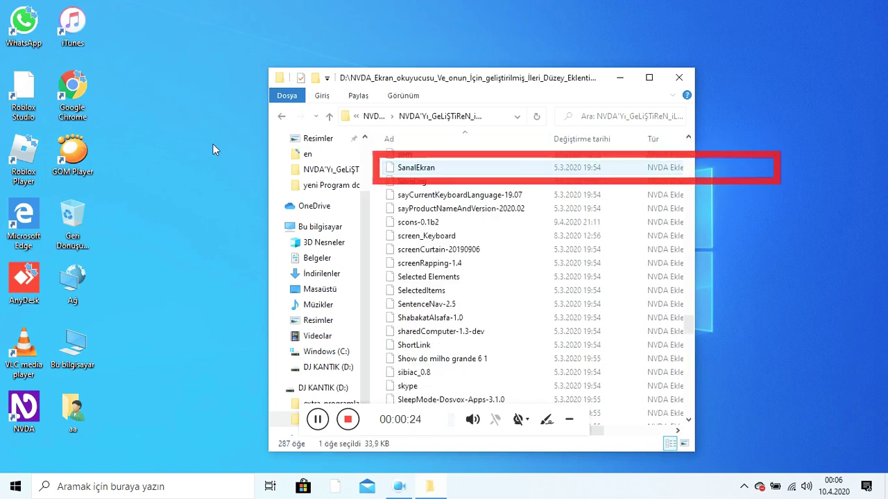
pyautogui.press('Down')
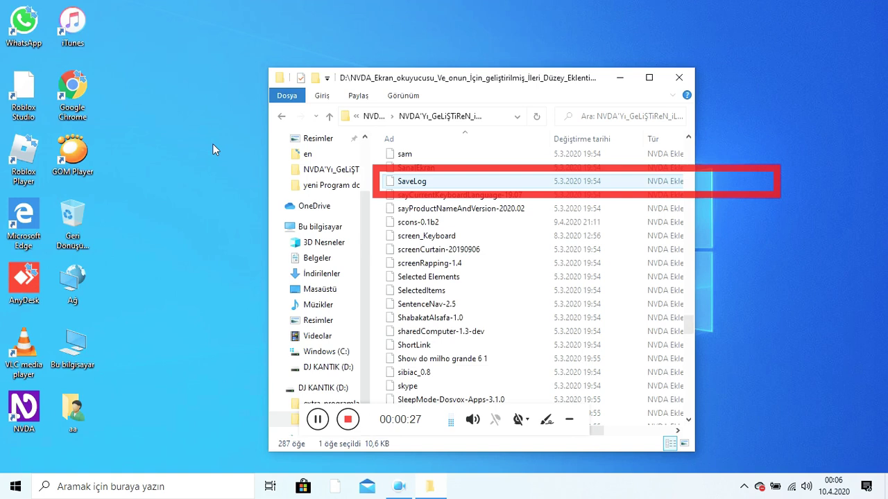
pyautogui.press('Down')
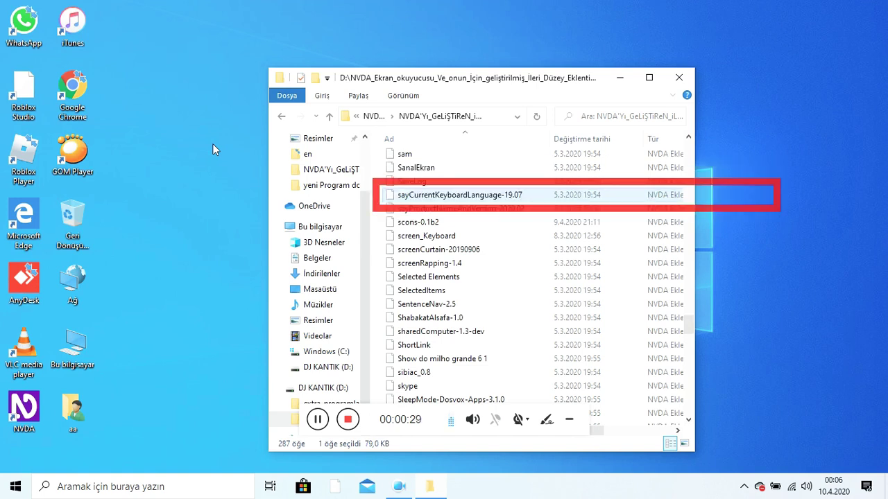
pyautogui.press('Down')
pyautogui.press('Down')
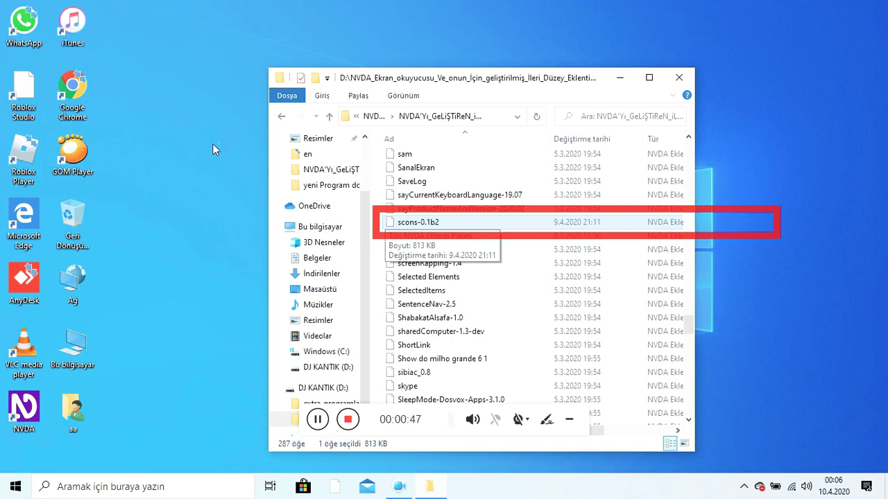
pyautogui.press('Return')
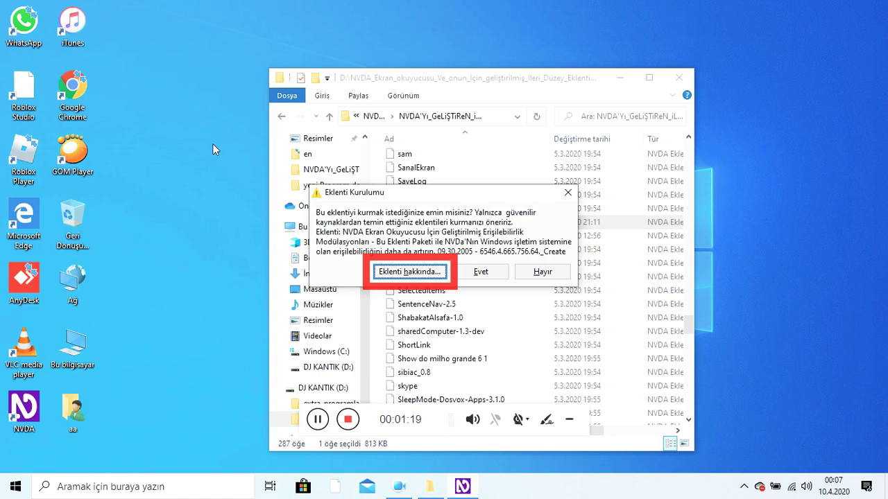
pyautogui.press('Return')
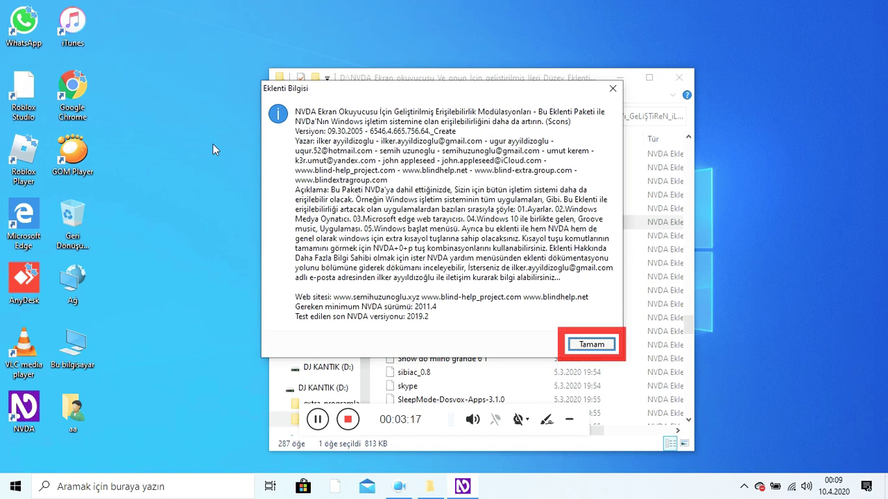
pyautogui.press('Return')
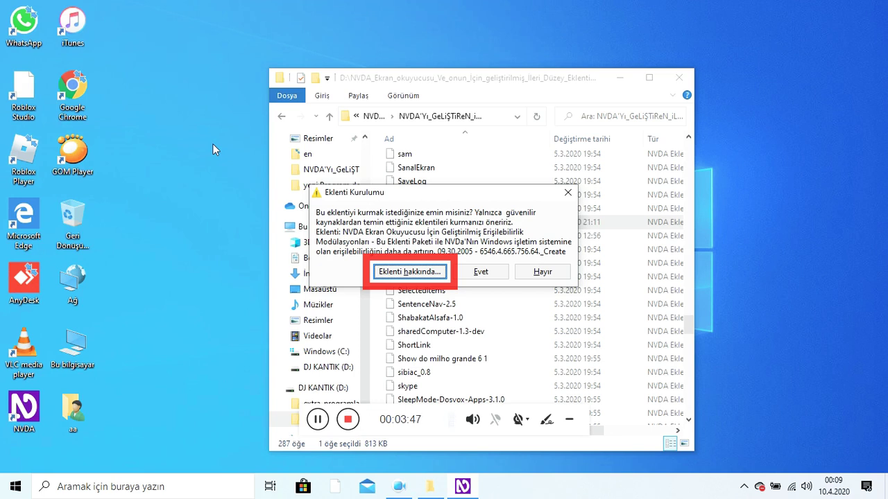
# Approve the add-on installation with an NVDA restart, and close the folder window
pyautogui.press('Tab')
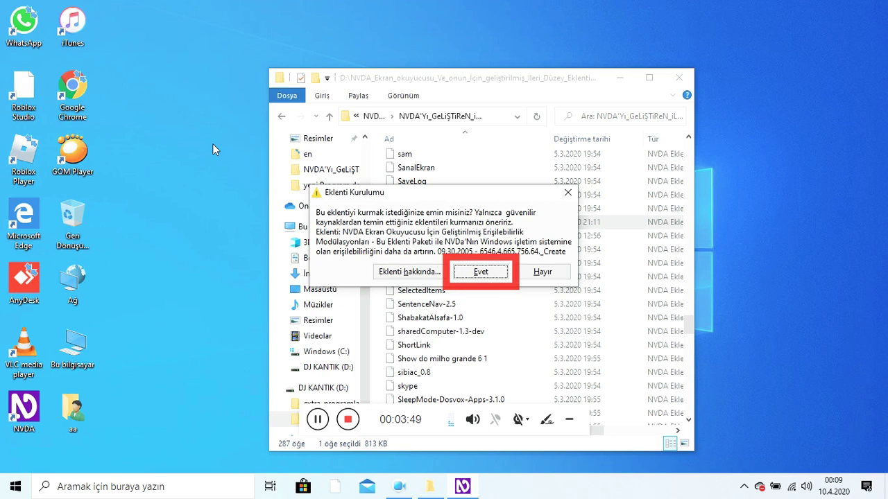
pyautogui.press('Return')
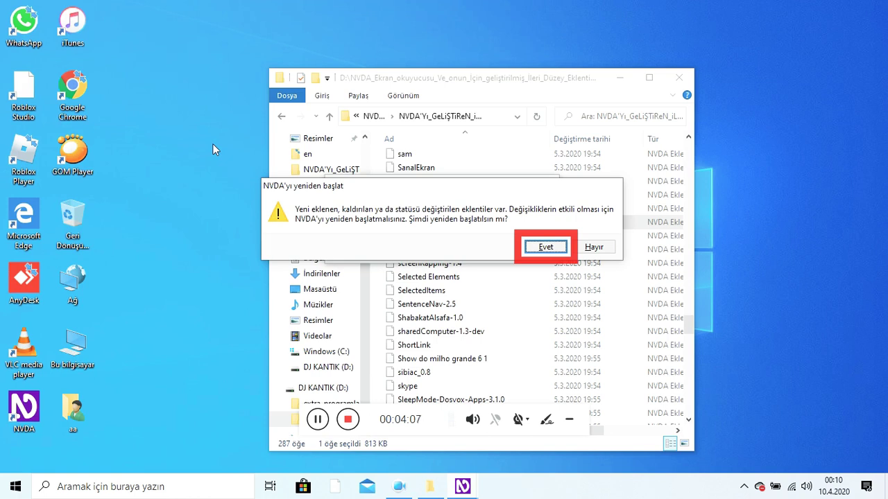
pyautogui.press('Return')
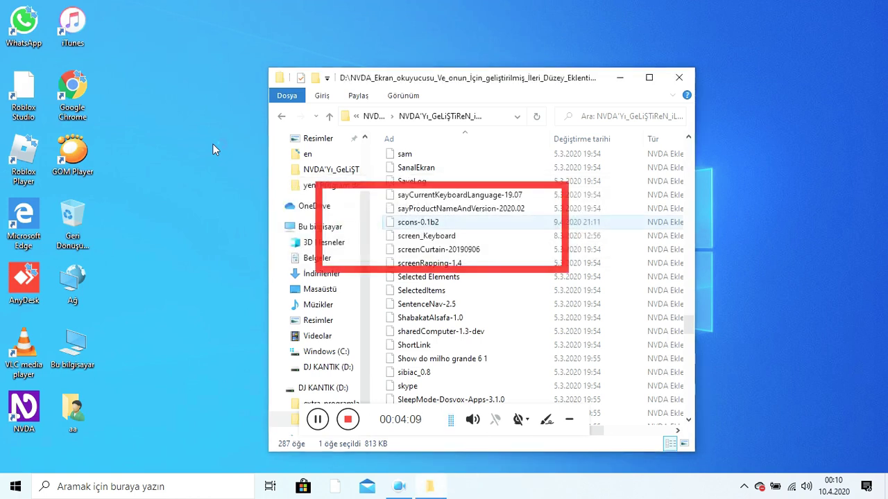
pyautogui.hotkey('alt', 'F4')
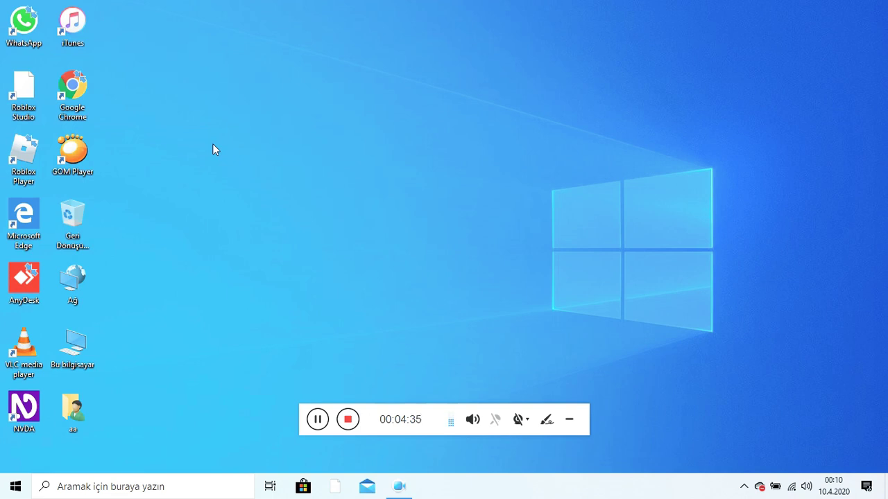
# Open the BluetoothAudio settings from NVDA's preferences (Tercihler)
pyautogui.press('Insert+n')
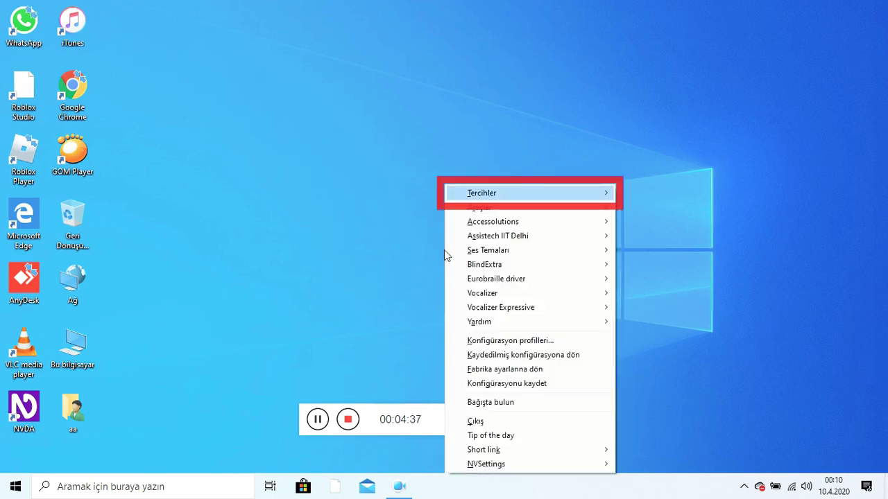
pyautogui.press('Down')
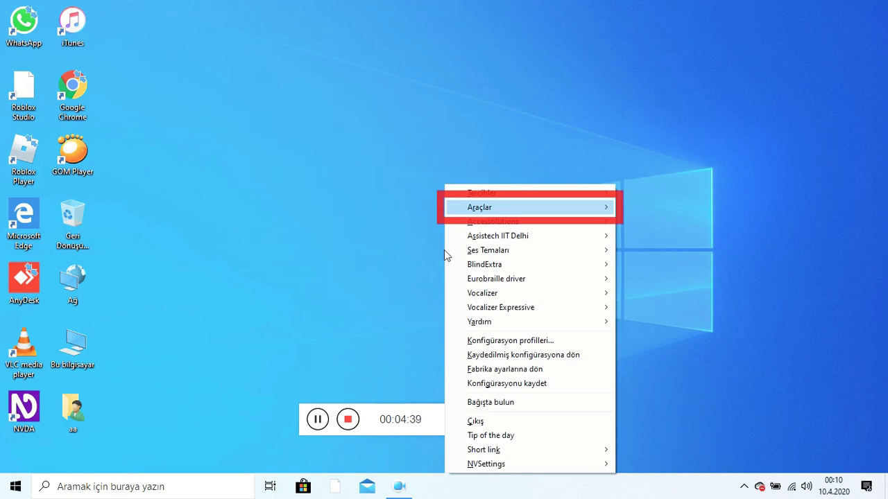
pyautogui.press('Up')
pyautogui.press('Right')
pyautogui.press('Escape')
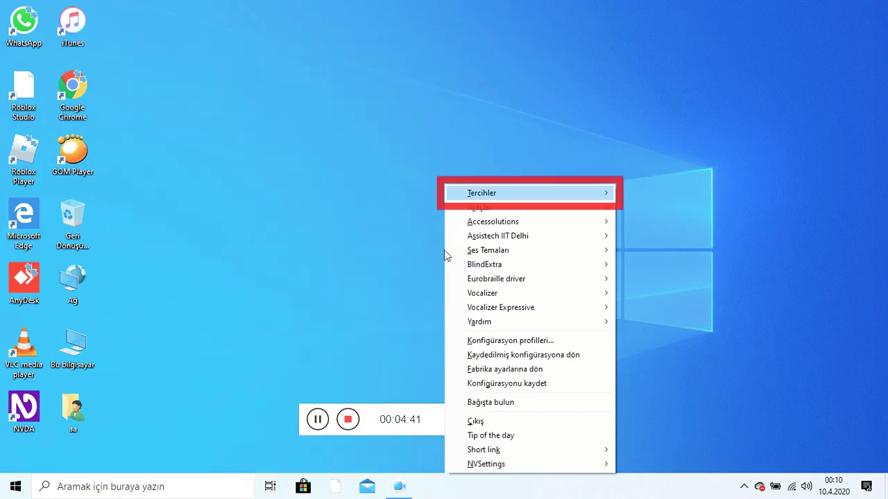
pyautogui.press('Right')
pyautogui.press('Up')
pyautogui.press('Up')
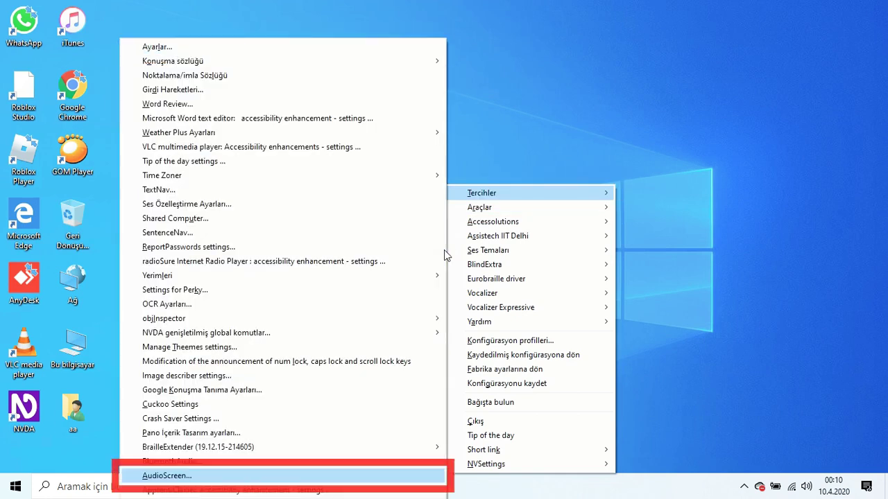
pyautogui.press('Up')
pyautogui.press('Return')
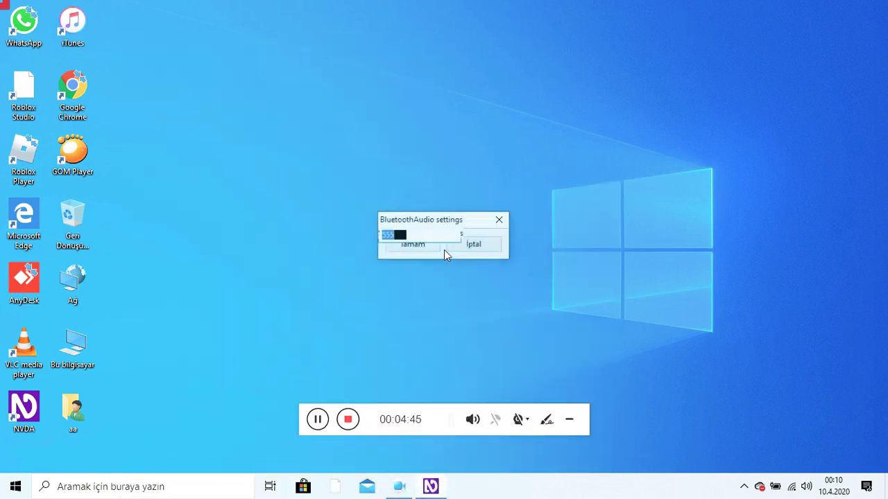
# Set the BluetoothAudio settings value to 1000 and accept the change
pyautogui.press('Right')
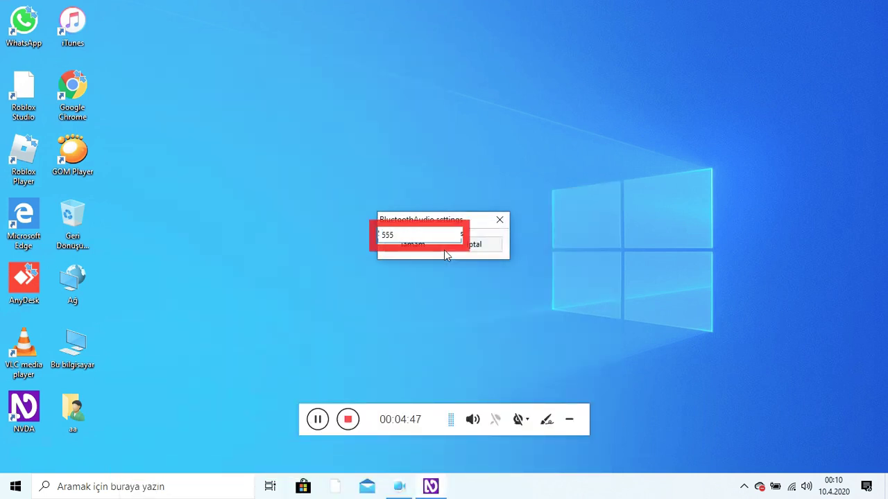
pyautogui.press('BackSpace')
pyautogui.press('BackSpace')
pyautogui.press('BackSpace')
pyautogui.write('1000')
pyautogui.press('Tab')
pyautogui.press('Return')
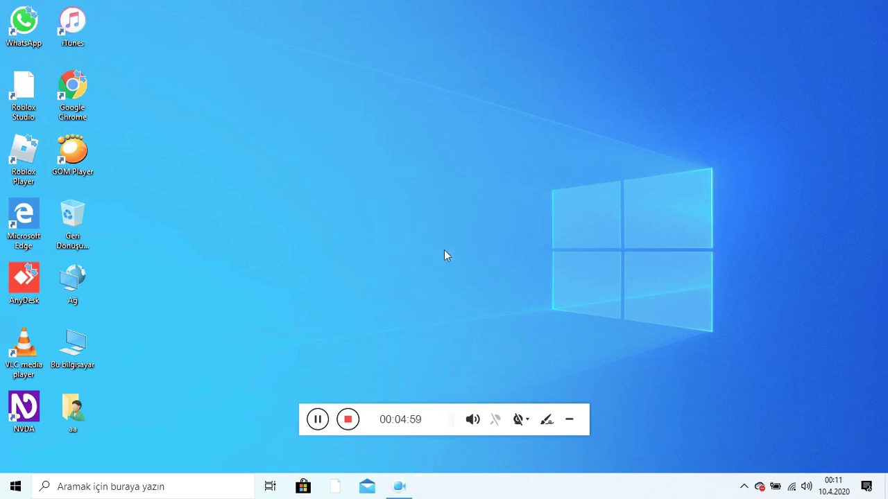
# Open NVDA's add-on manager (Eklentileri yönet) to list the installed add-ons
pyautogui.press('Insert+n')
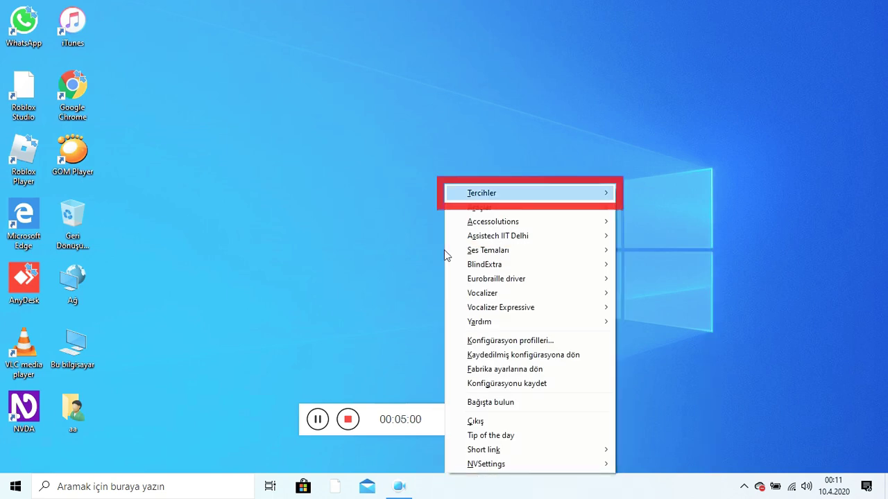
pyautogui.press('Down')
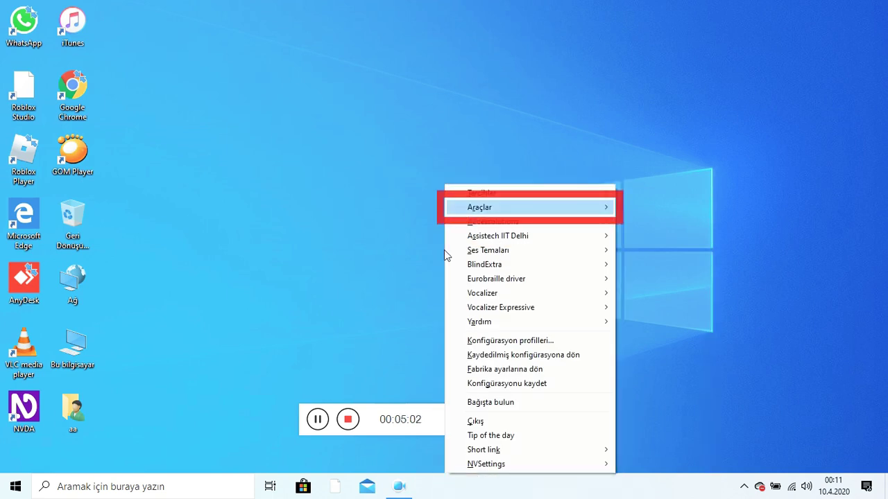
pyautogui.press('Right')
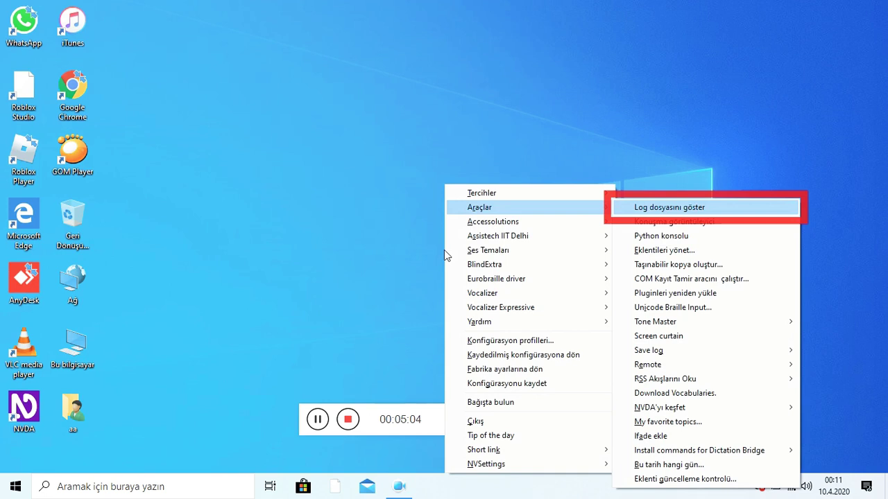
pyautogui.press('Down')
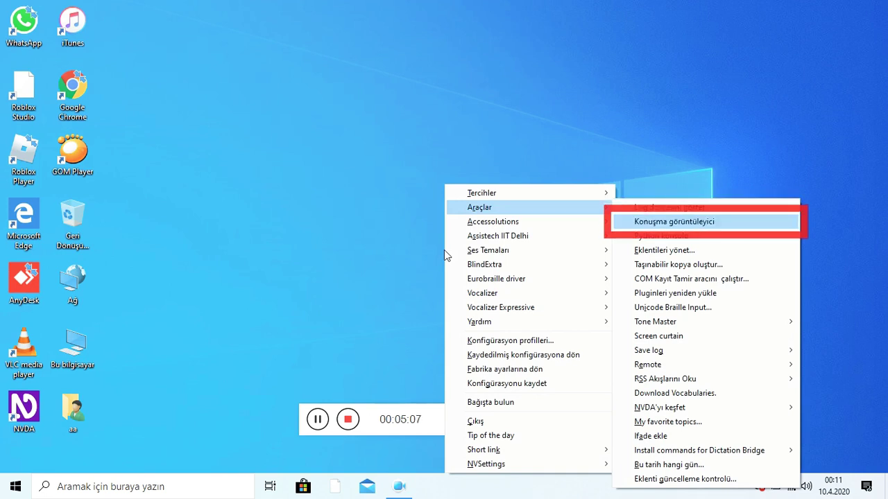
pyautogui.press('Down')
pyautogui.press('Down')
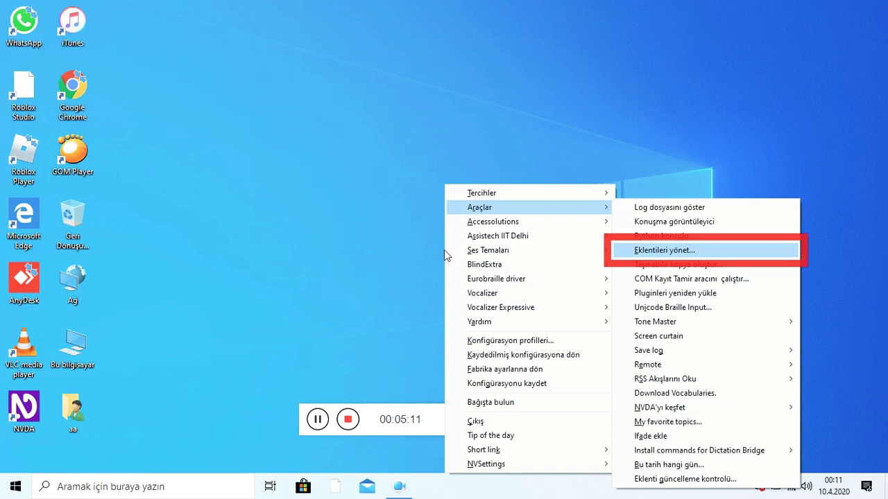
pyautogui.press('Return')
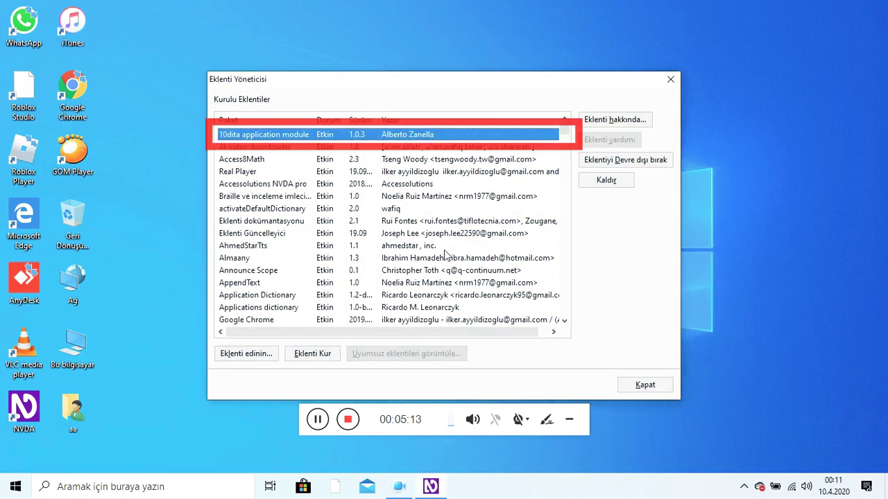
# Find the add-on package whose name starts with "NVDA Ekran Okuyucusu" among the installed add-ons and select it
pyautogui.press('m')
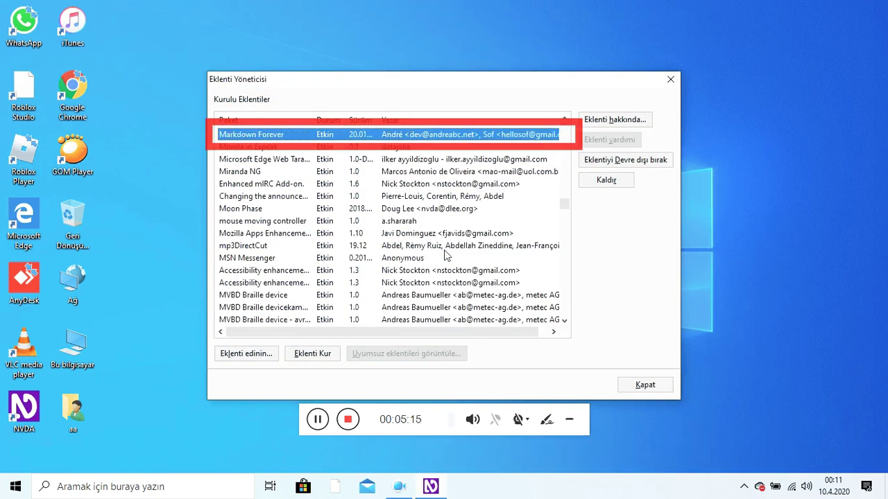
pyautogui.press('n')
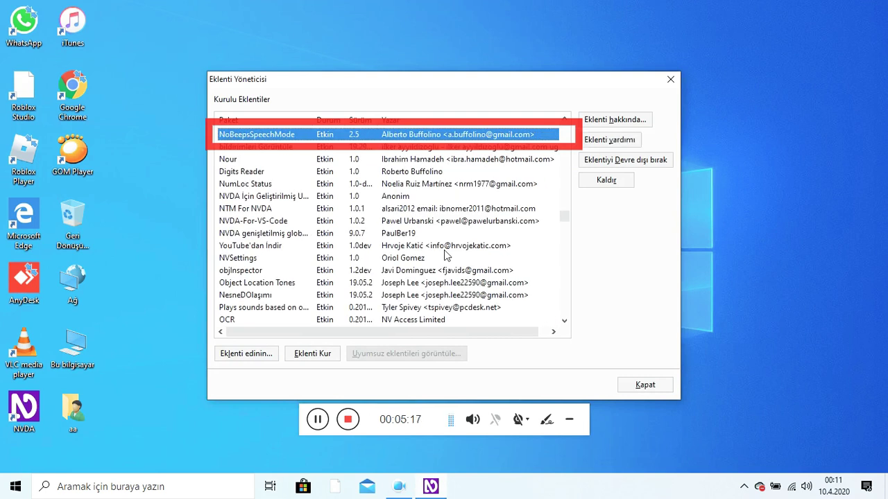
pyautogui.press('n')
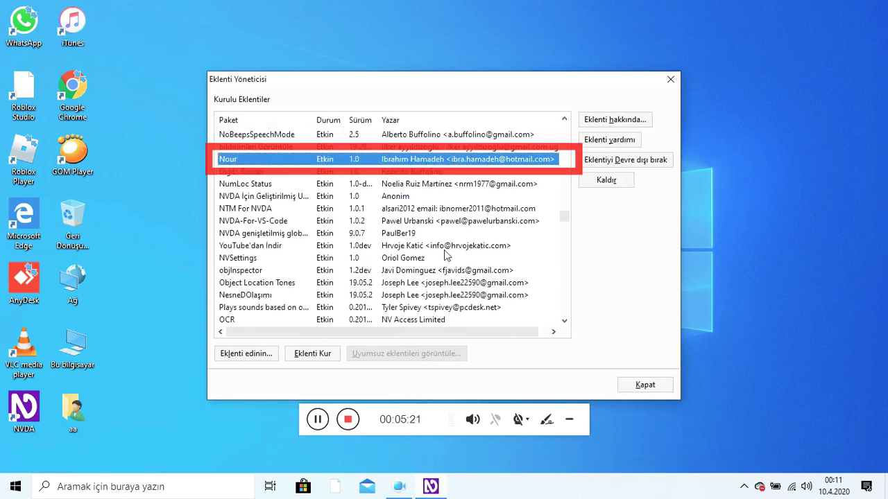
pyautogui.press('n')
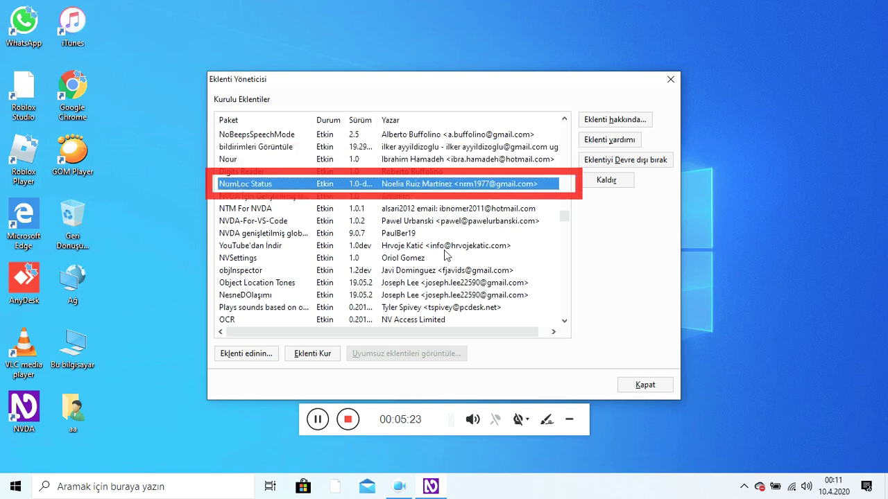
pyautogui.press('n')
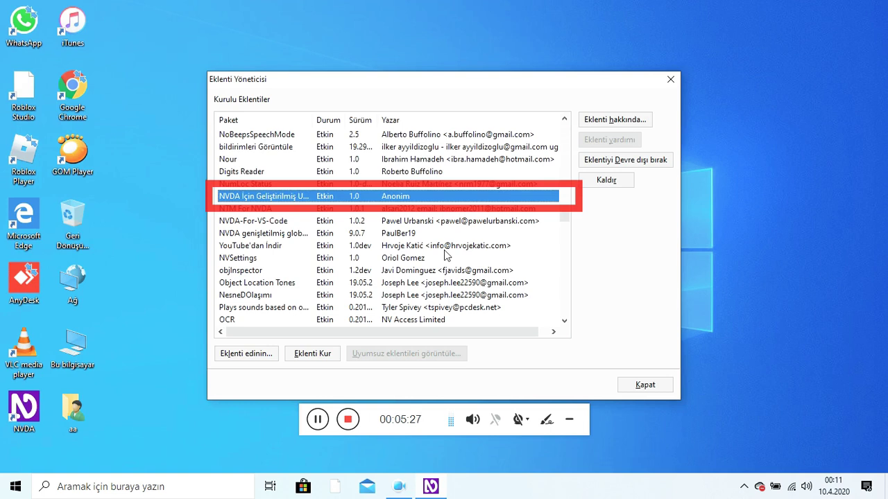
pyautogui.press('Down')
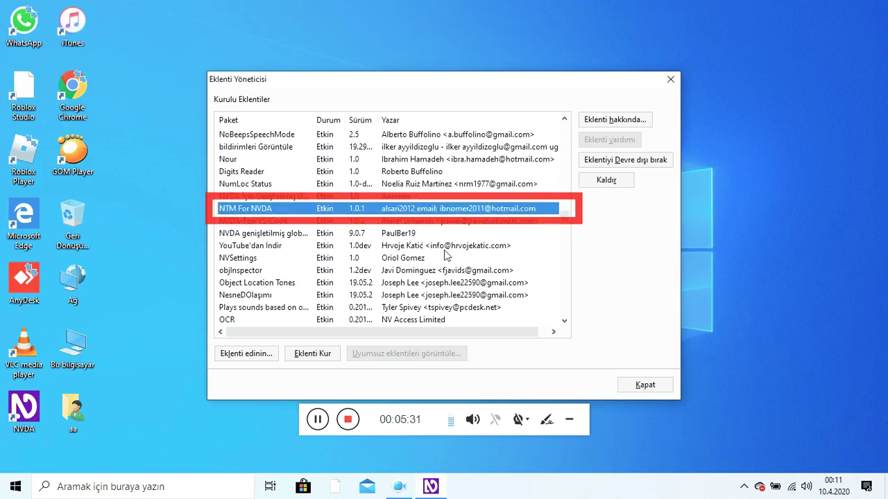
pyautogui.press('Down')
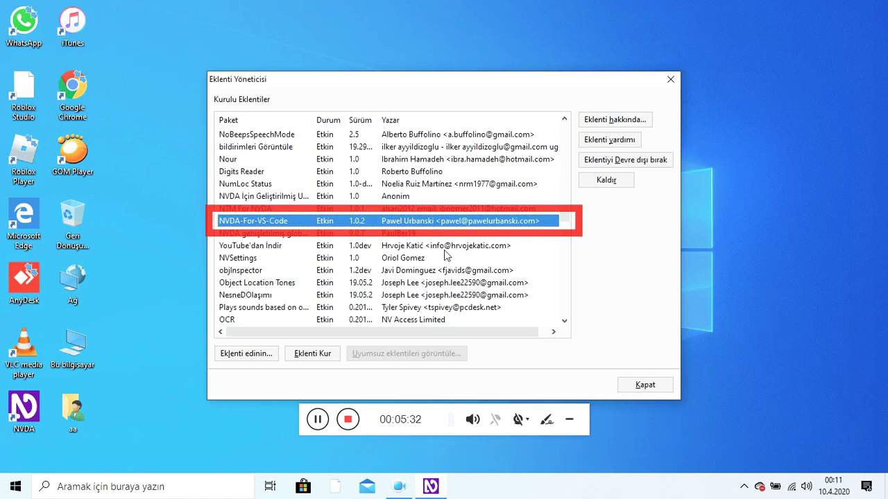
pyautogui.press('Down')
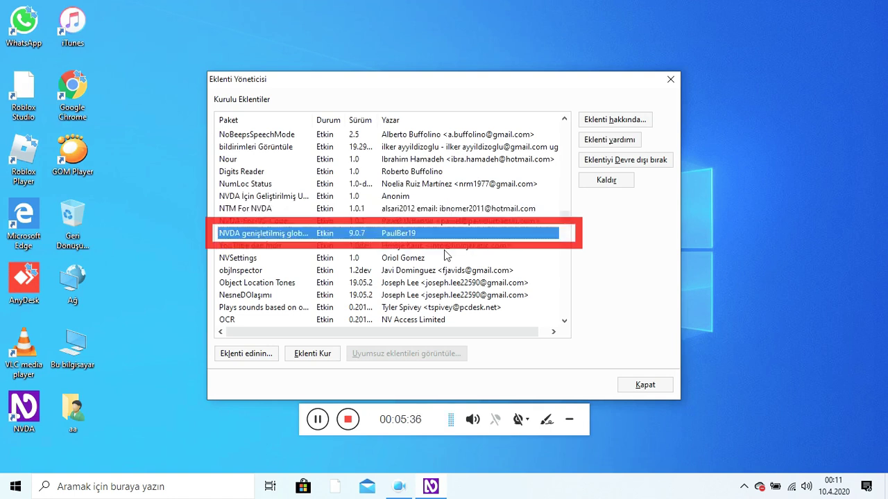
pyautogui.press('Down')
pyautogui.press('Down')
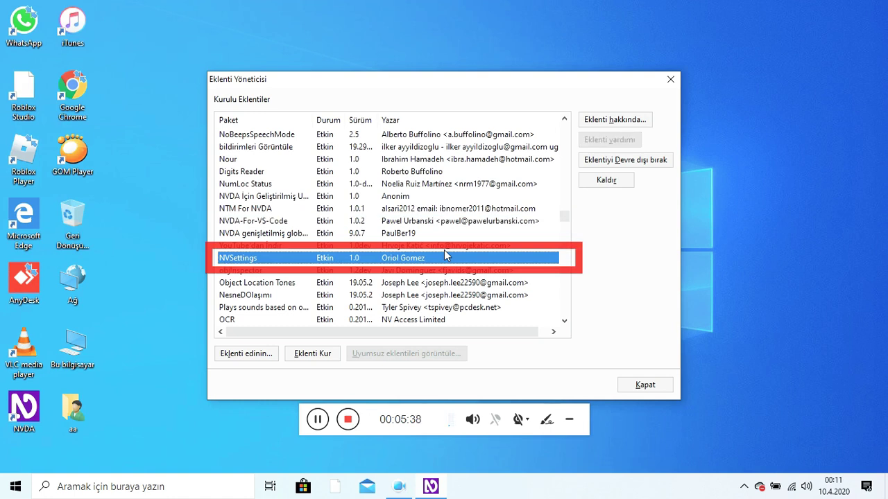
pyautogui.press('Down')
pyautogui.press('Down')
pyautogui.press('Down')
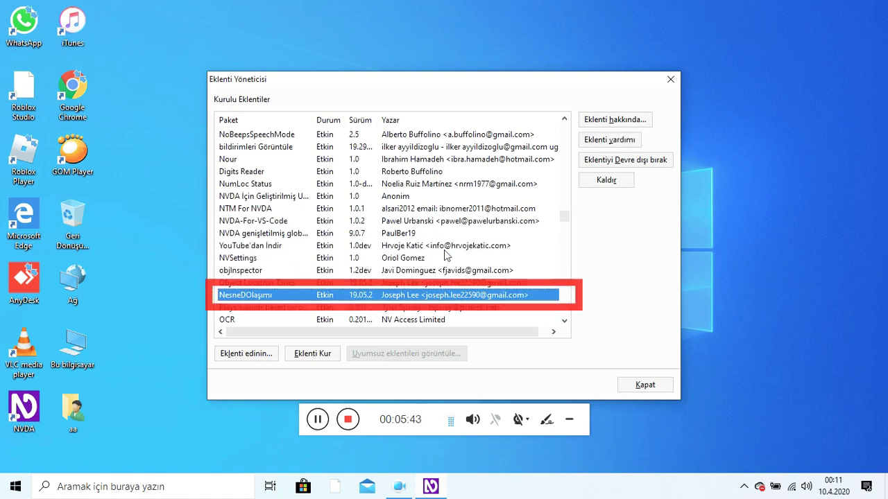
pyautogui.press('n')
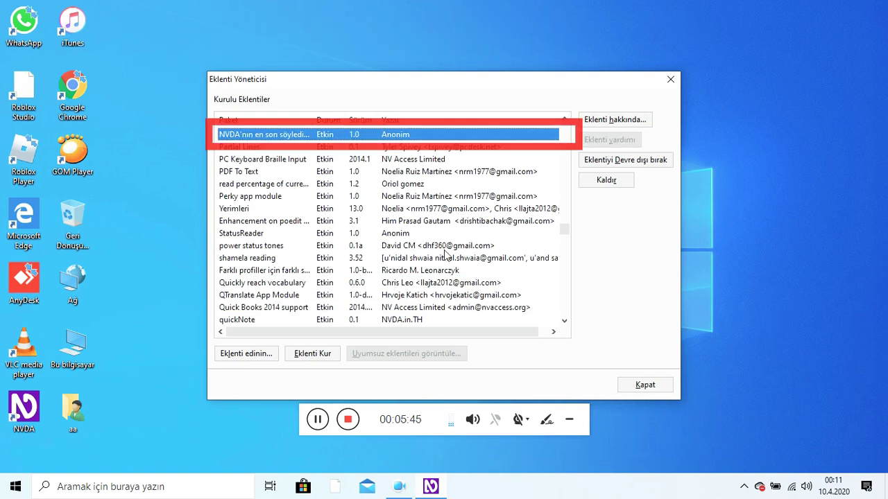
pyautogui.press('n')
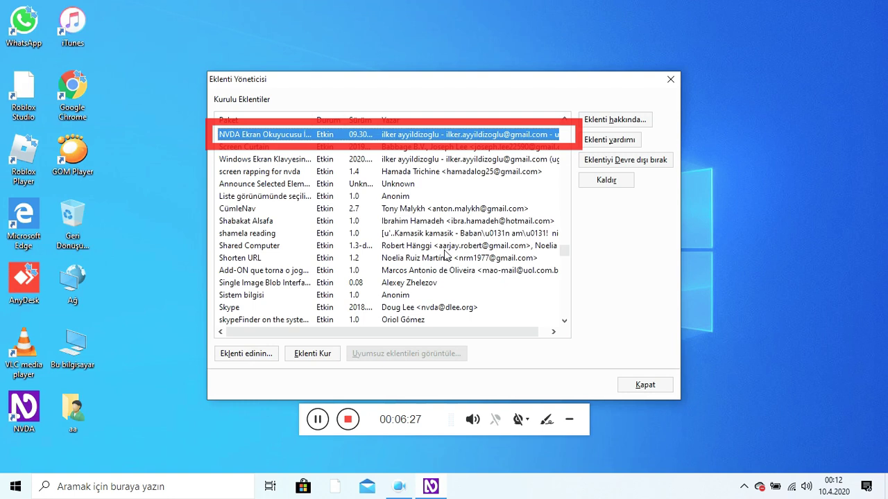
# View the selected add-on's details (Eklenti hakkında), and close both the details and the add-on manager
pyautogui.press('Tab')
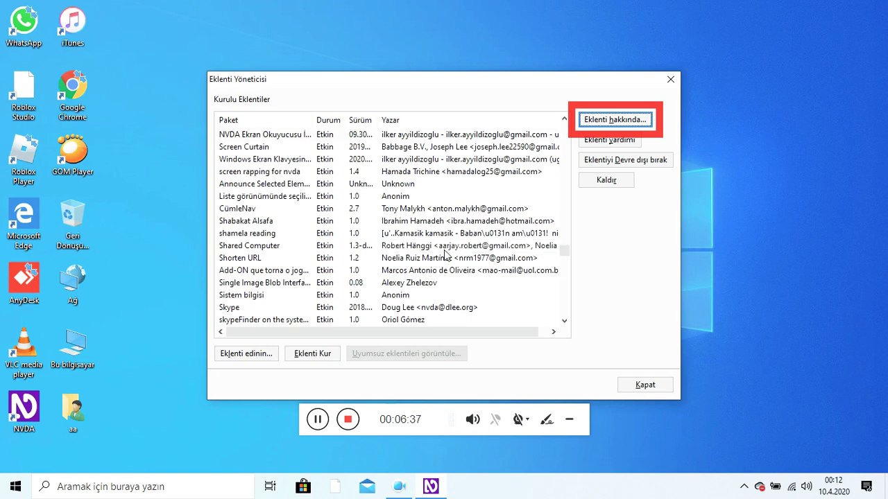
pyautogui.press('Return')
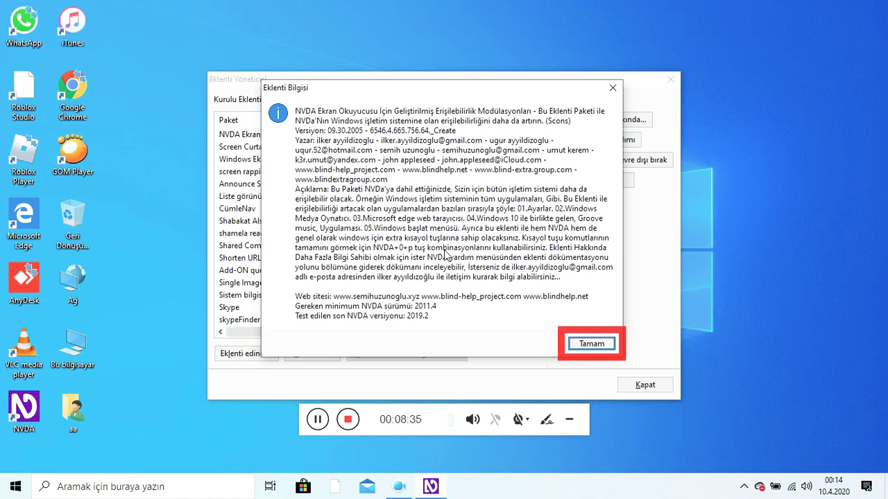
pyautogui.press('Return')
pyautogui.press('Escape')
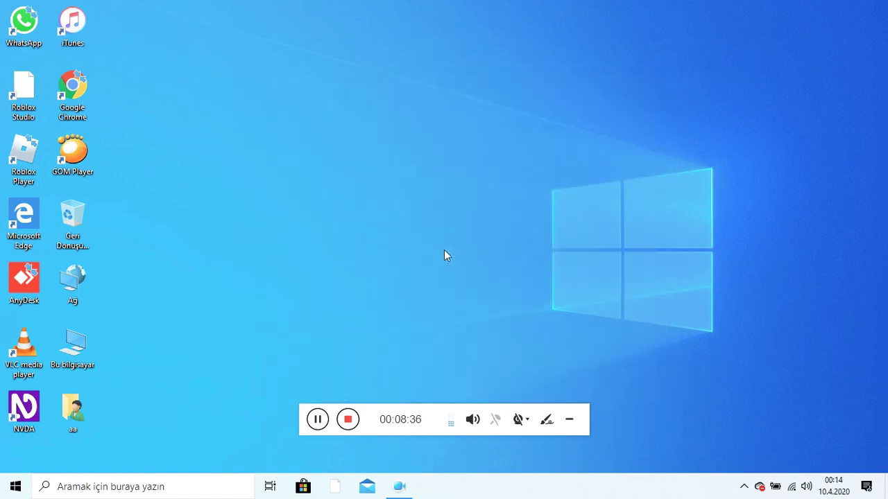
# Open the list of add-on documentation (Eklenti dokümantasyonu ÇALIŞIYOR) in NVDA's help section (Yardım)
pyautogui.press('Insert+n')
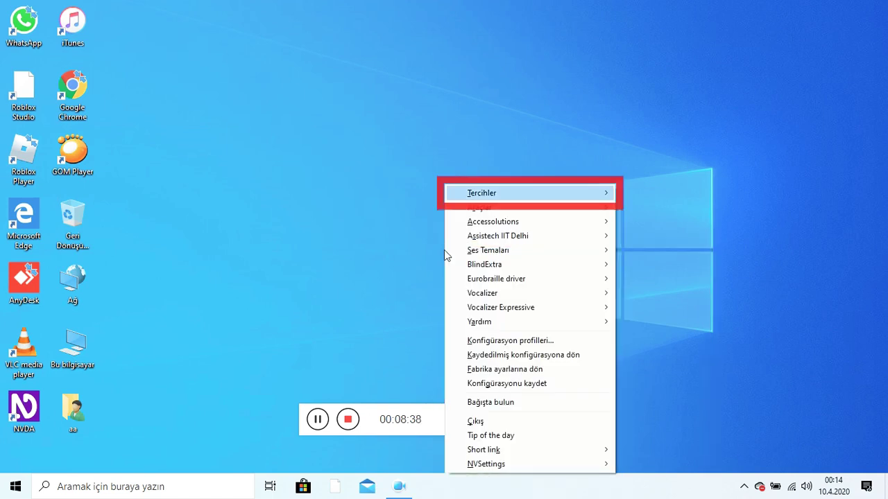
pyautogui.press('Down')
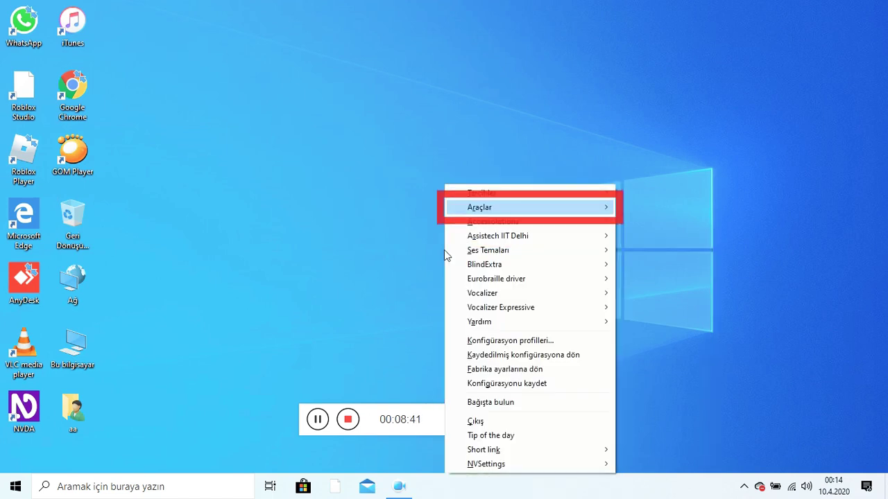
pyautogui.press('Down')
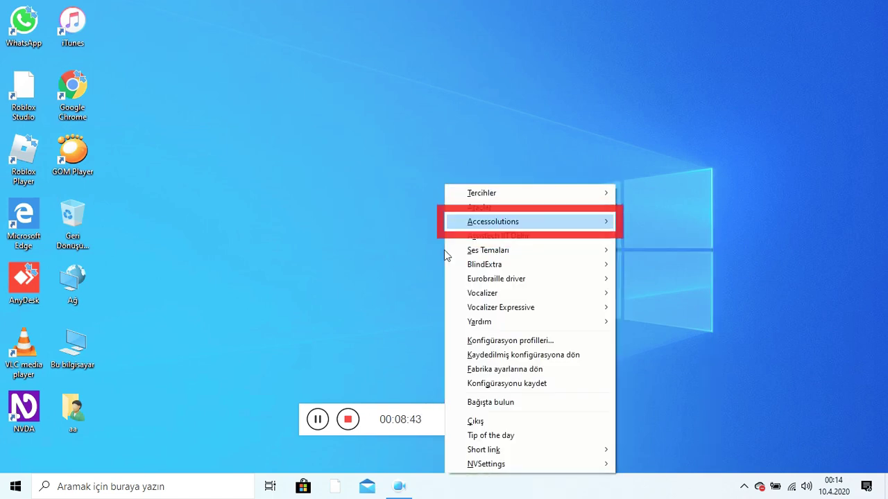
pyautogui.press('Down')
pyautogui.press('Down')
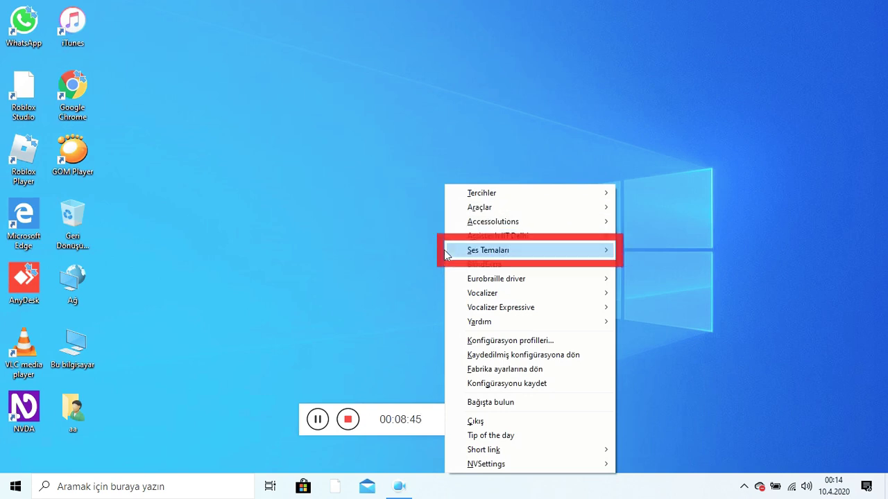
pyautogui.press('Down')
pyautogui.press('Down')
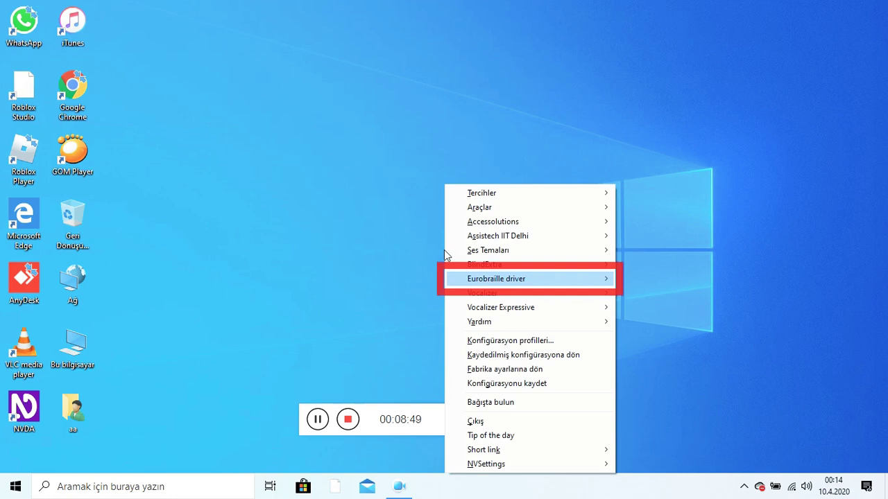
pyautogui.press('Down')
pyautogui.press('Down')
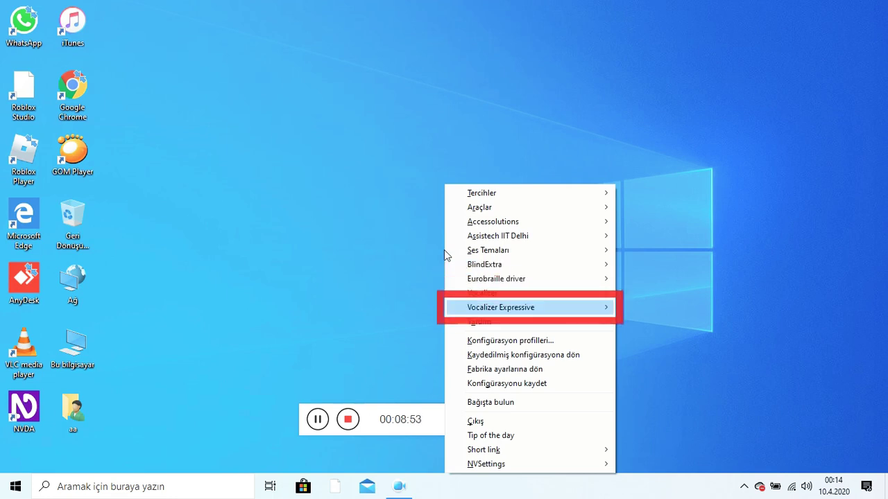
pyautogui.press('Down')
pyautogui.press('Down')
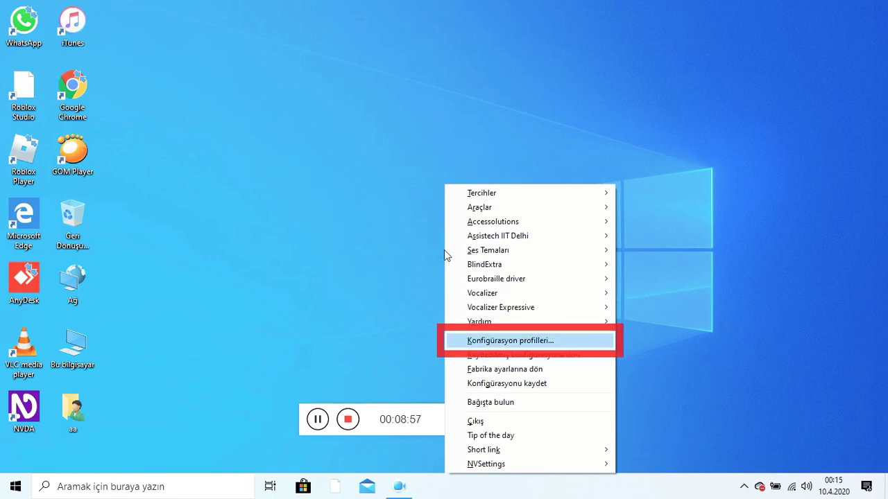
pyautogui.press('Down')
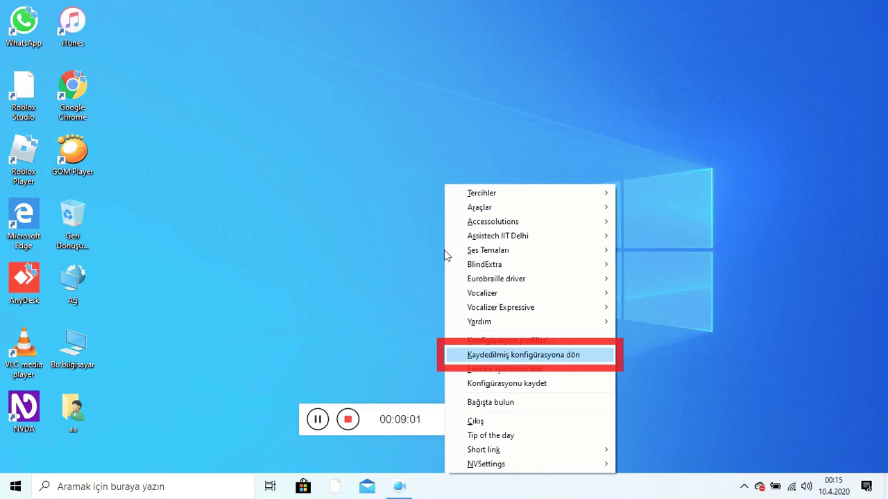
pyautogui.press('Down')
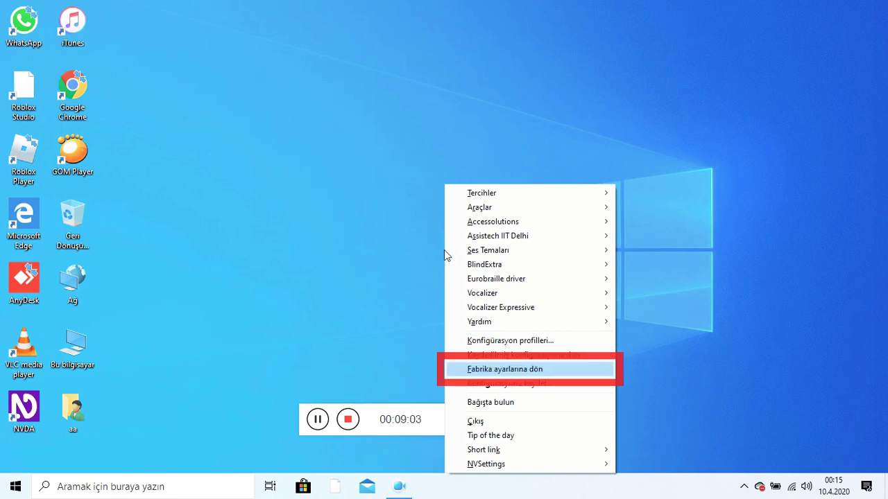
pyautogui.press('Down')
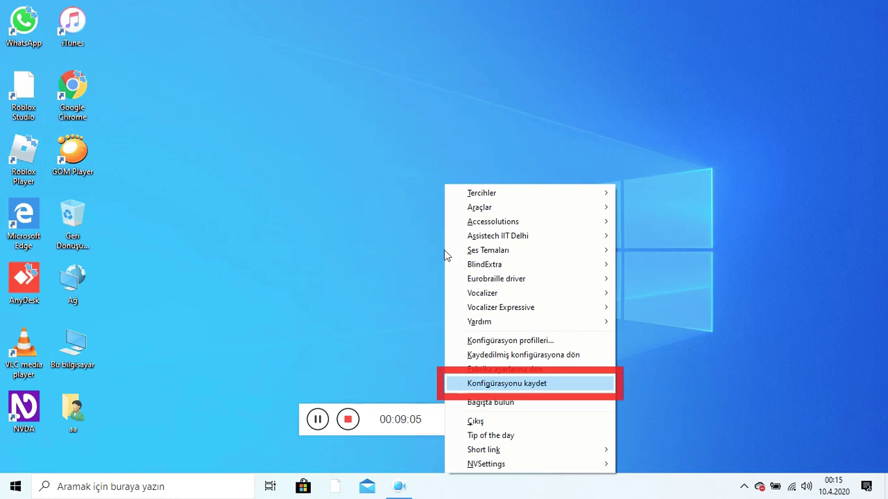
pyautogui.press('Down')
pyautogui.press('Up')
pyautogui.press('Up')
pyautogui.press('Up')
pyautogui.press('Up')
pyautogui.press('Up')
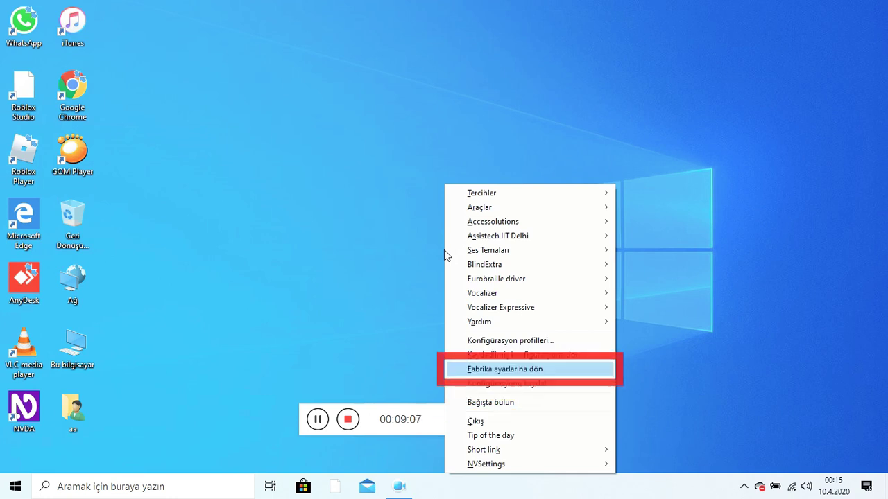
pyautogui.press('Right')
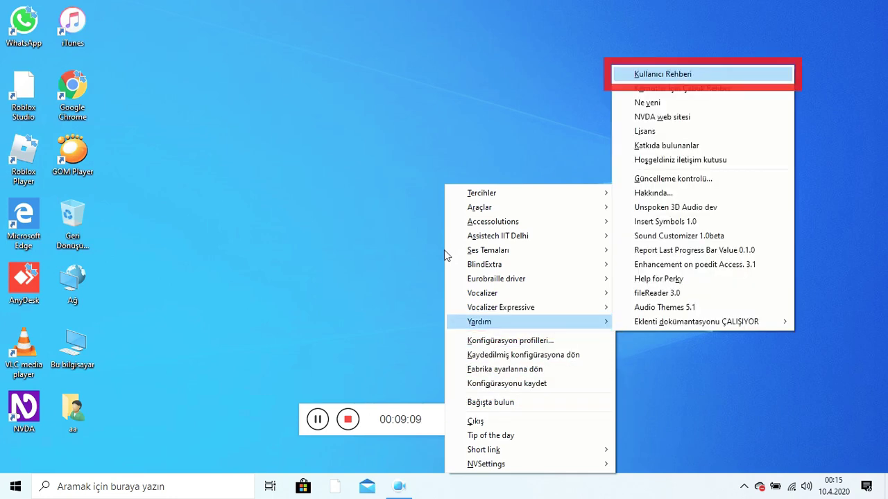
pyautogui.press('Up')
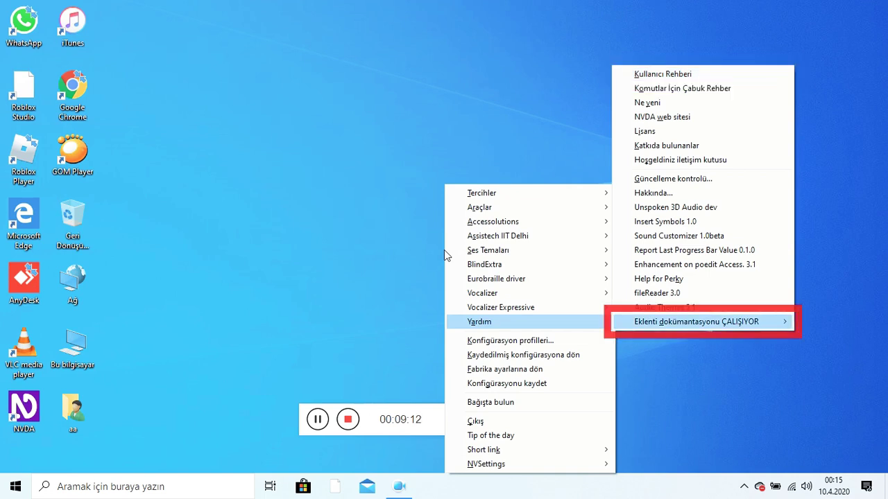
pyautogui.press('Right')
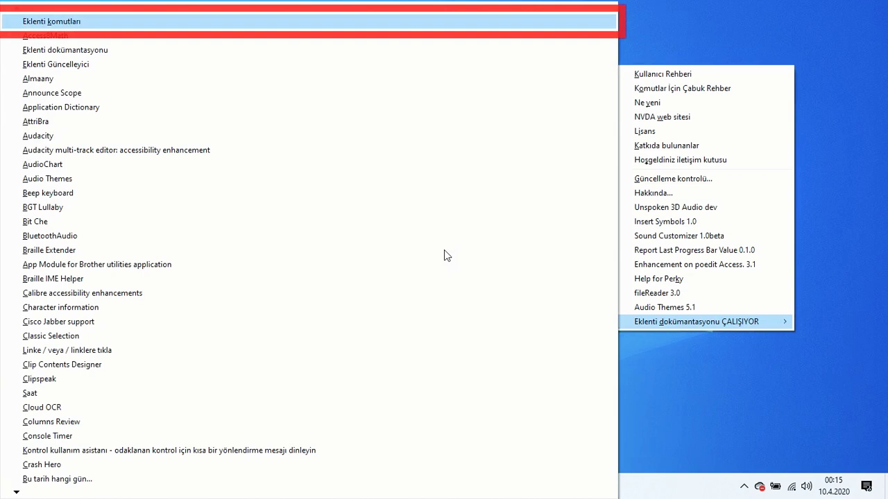
# Browse the add-on documentation list entry by entry, from Eklenti komutları down to Object Location Tones
pyautogui.press('Down')
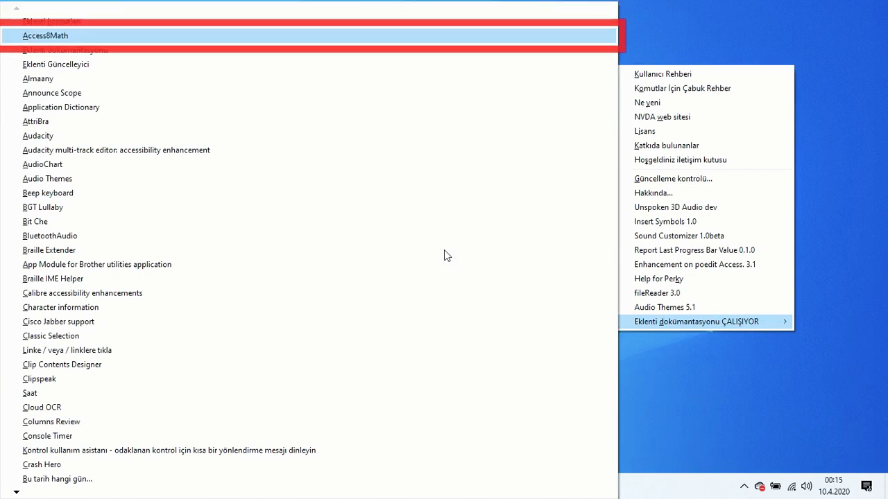
pyautogui.press('Down')
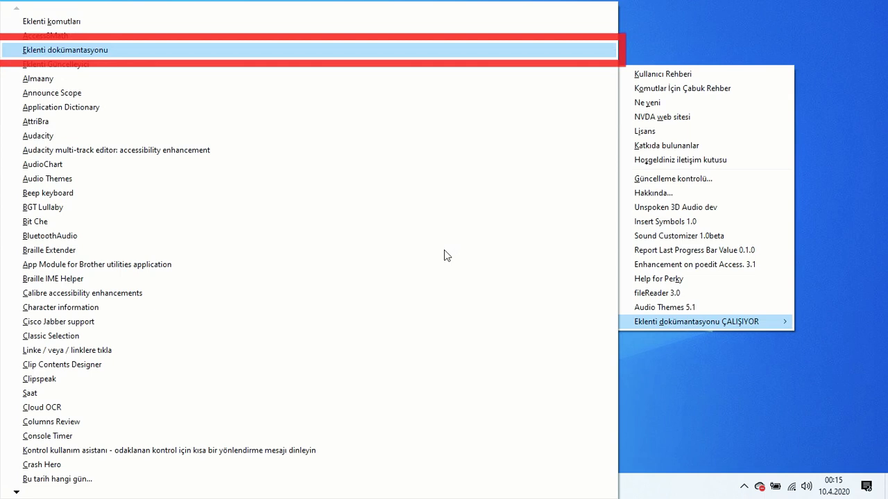
pyautogui.press('Down')
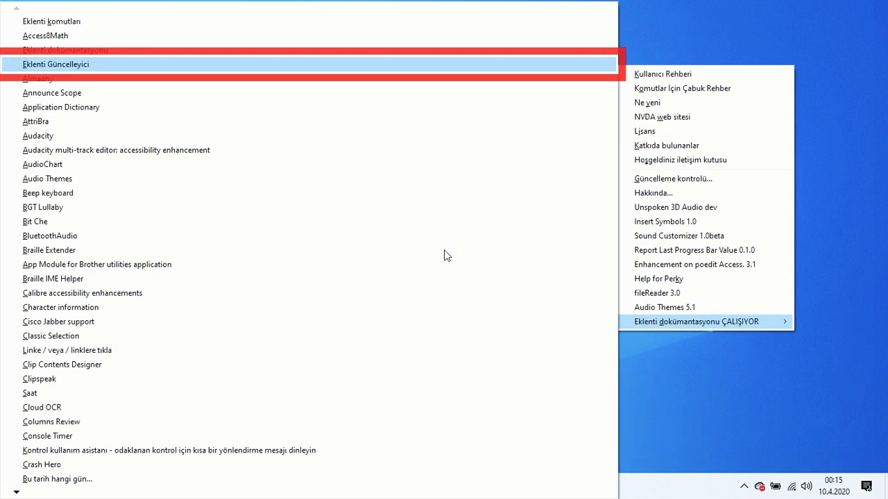
pyautogui.press('Down')
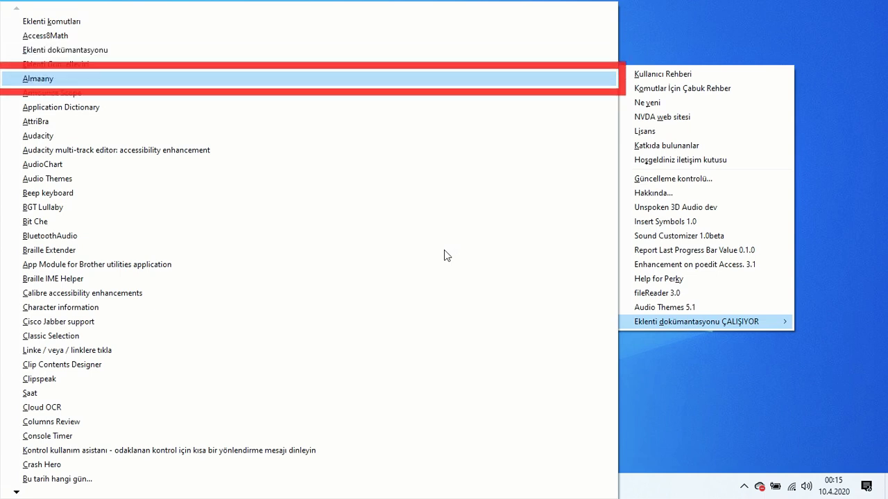
pyautogui.press('Down')
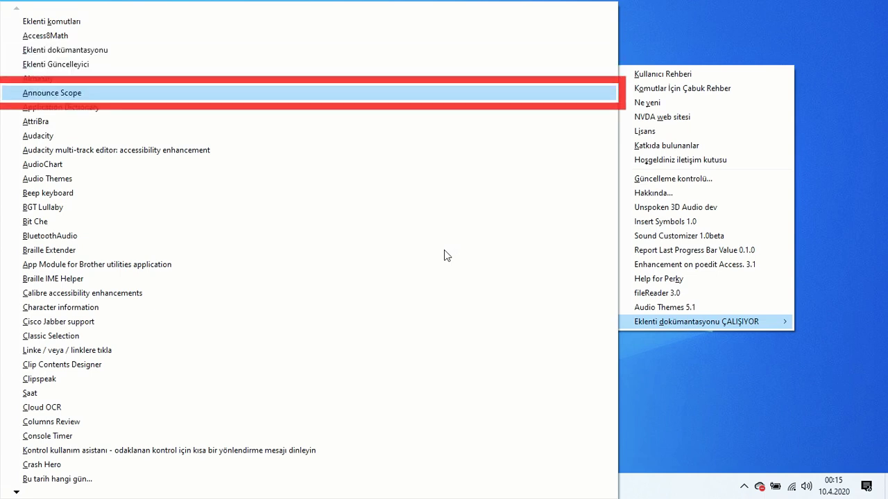
pyautogui.press('Down')
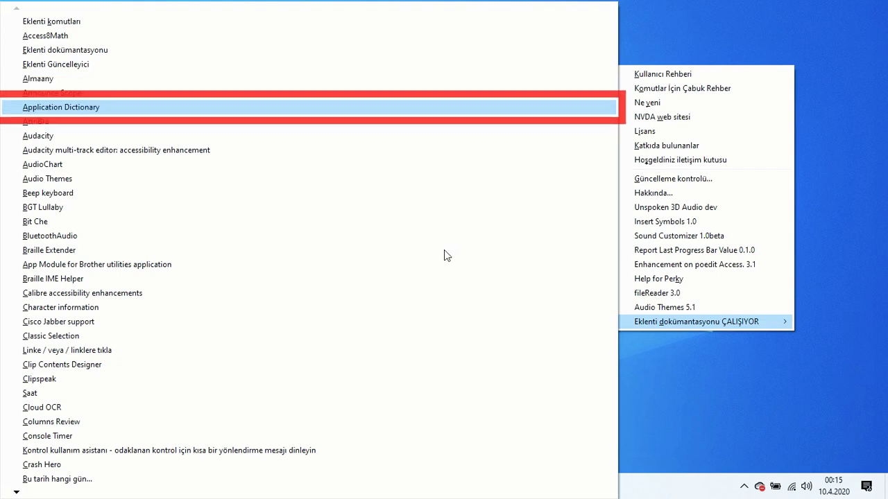
pyautogui.press('Down')
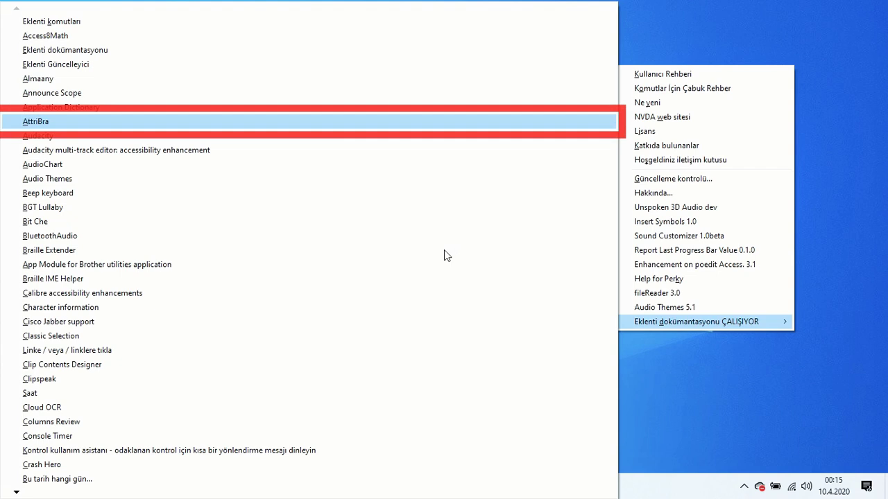
pyautogui.press('Down')
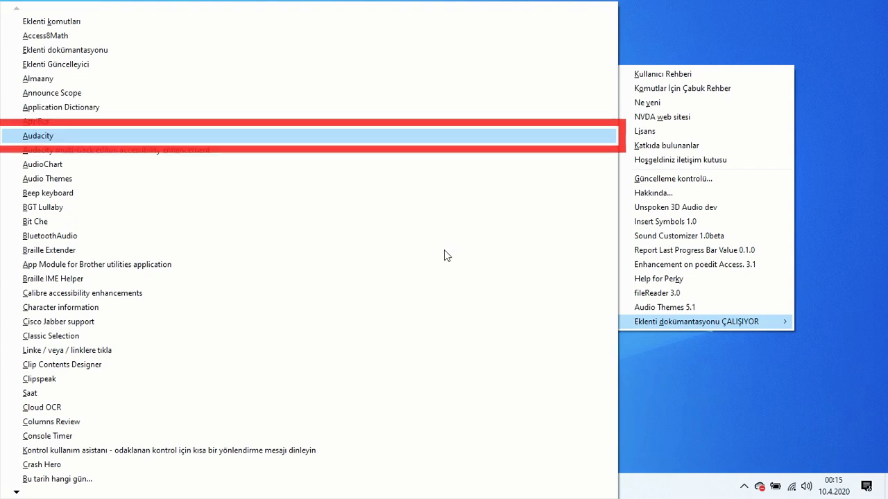
pyautogui.press('Down')
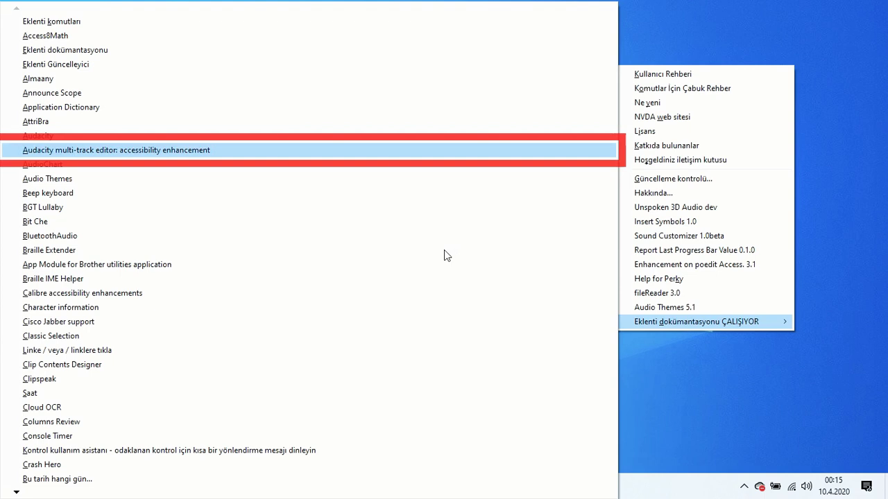
pyautogui.press('Down')
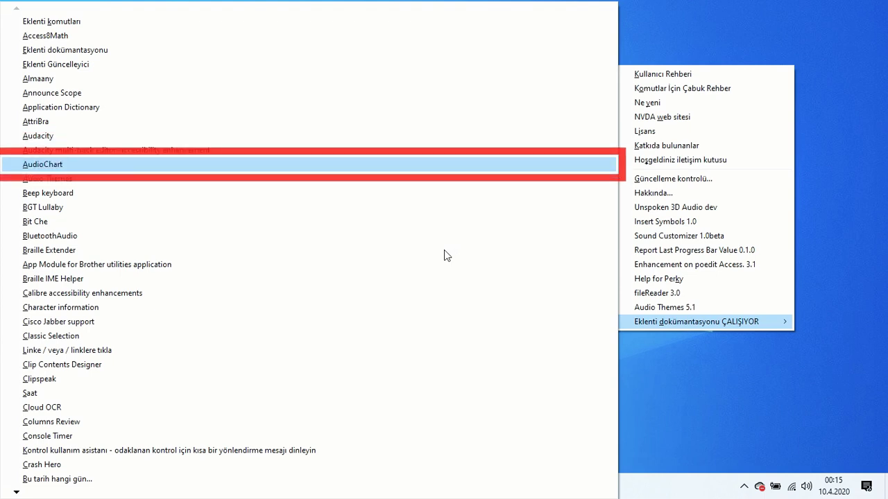
pyautogui.press('Down')
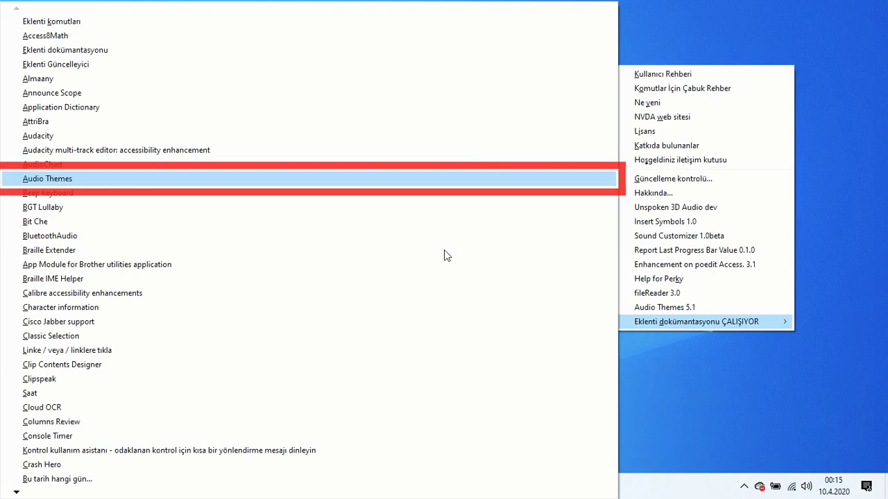
pyautogui.press('Down')
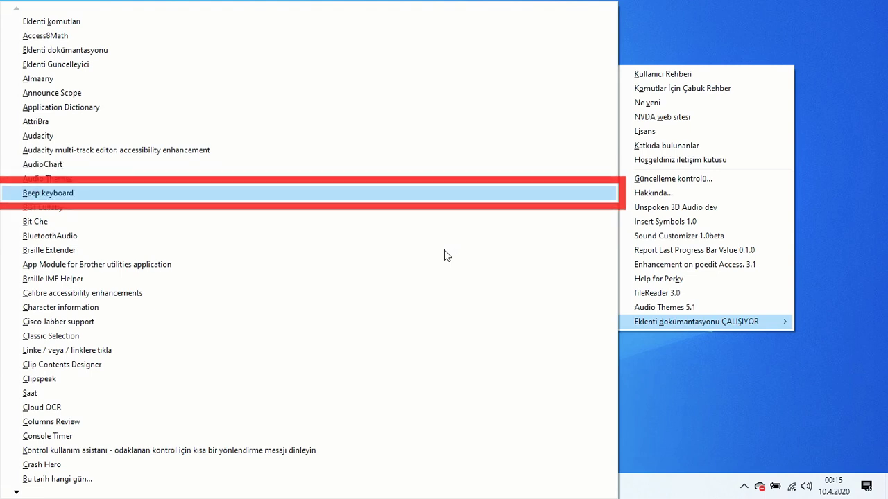
pyautogui.press('Down')
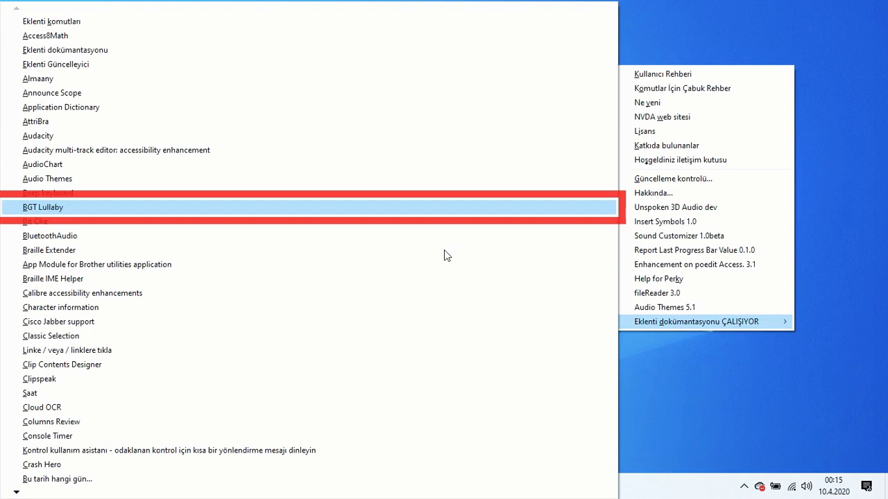
pyautogui.press('Down')
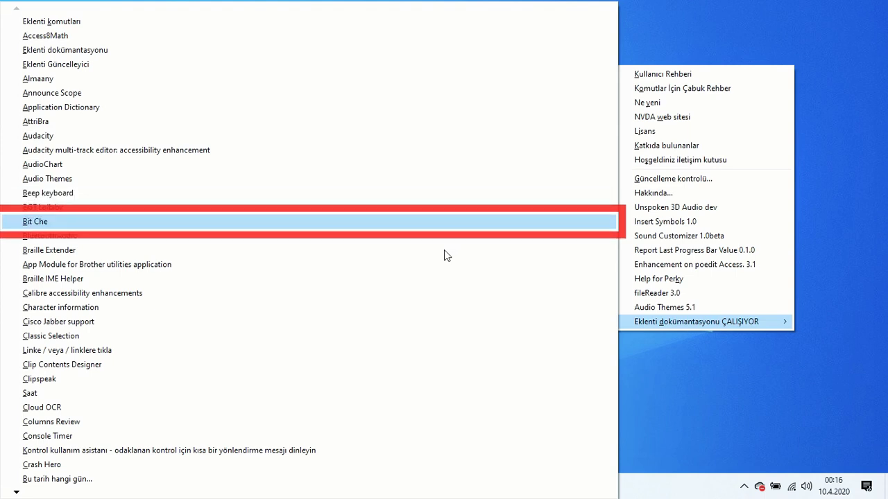
pyautogui.press('Down')
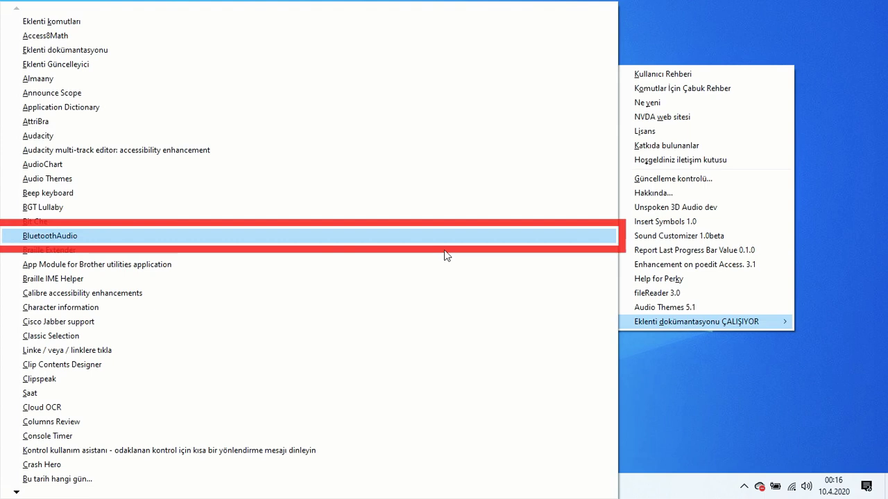
pyautogui.press('Down')
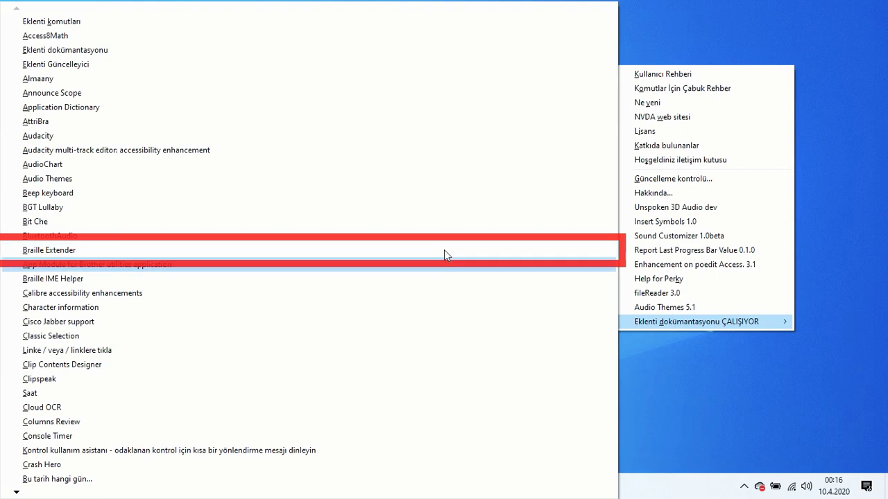
pyautogui.press('Down')
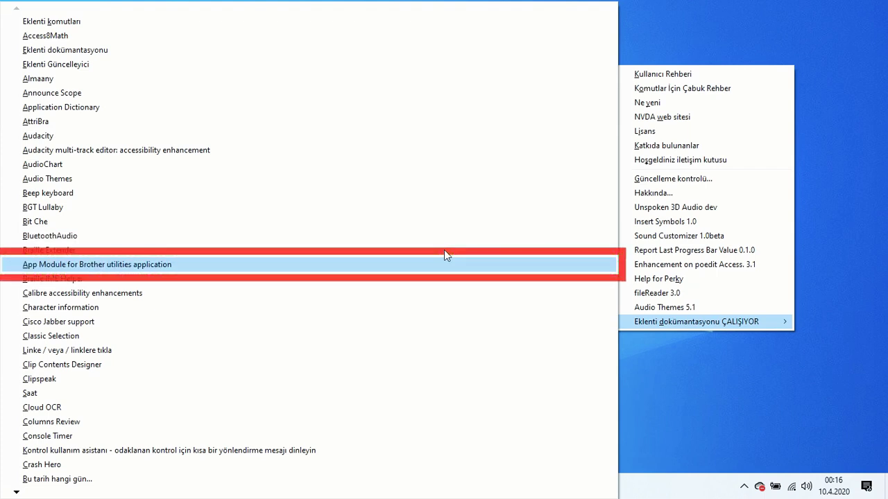
pyautogui.press('Down')
pyautogui.press('Down')
pyautogui.press('Down')
pyautogui.press('Down')
pyautogui.press('Down')
pyautogui.press('Down')
pyautogui.press('Down')
pyautogui.press('Down')
pyautogui.press('Down')
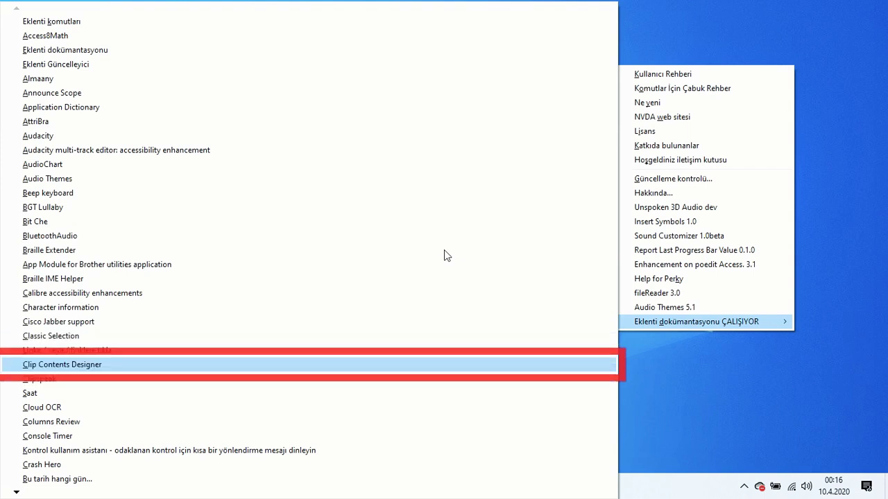
pyautogui.press('Down')
pyautogui.press('Down')
pyautogui.press('Down')
pyautogui.press('Down')
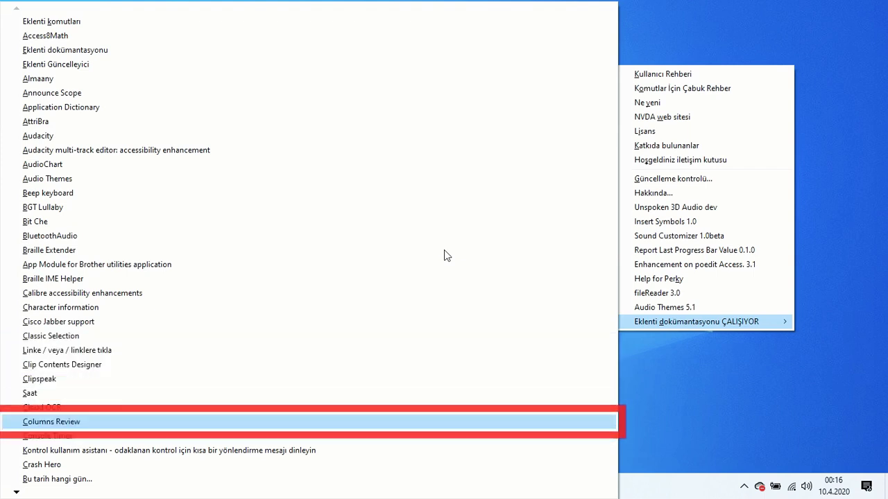
pyautogui.press('Down')
pyautogui.press('Down')
pyautogui.press('Down')
pyautogui.press('Down')
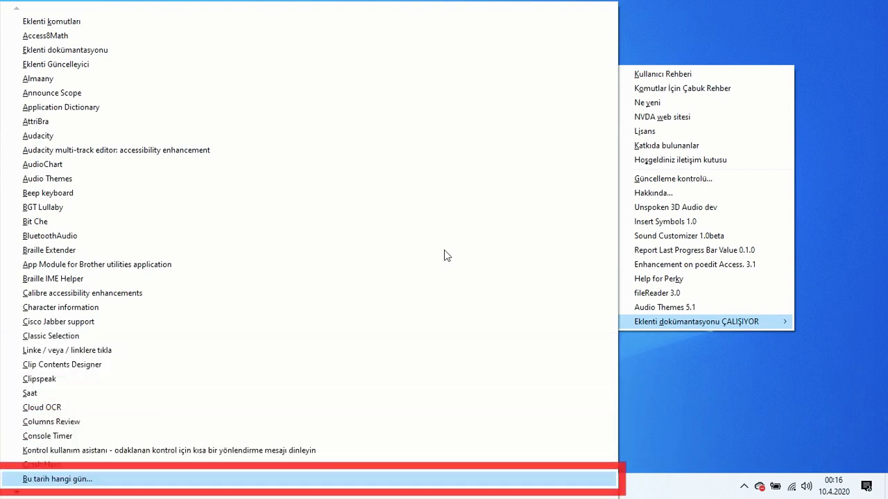
pyautogui.press('Down')
pyautogui.press('Down')
pyautogui.press('Down')
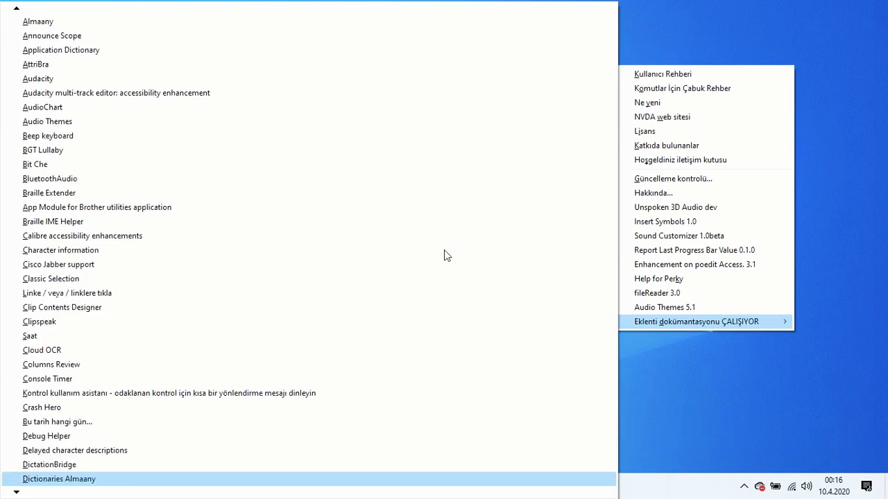
pyautogui.press('Down')
pyautogui.press('Down')
pyautogui.press('Down')
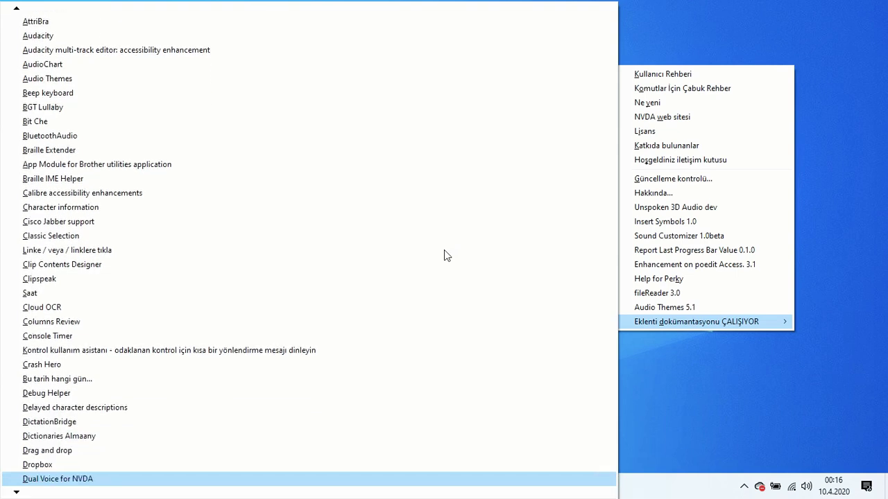
pyautogui.press('Down')
pyautogui.press('Down')
pyautogui.press('Down')
pyautogui.press('Down')
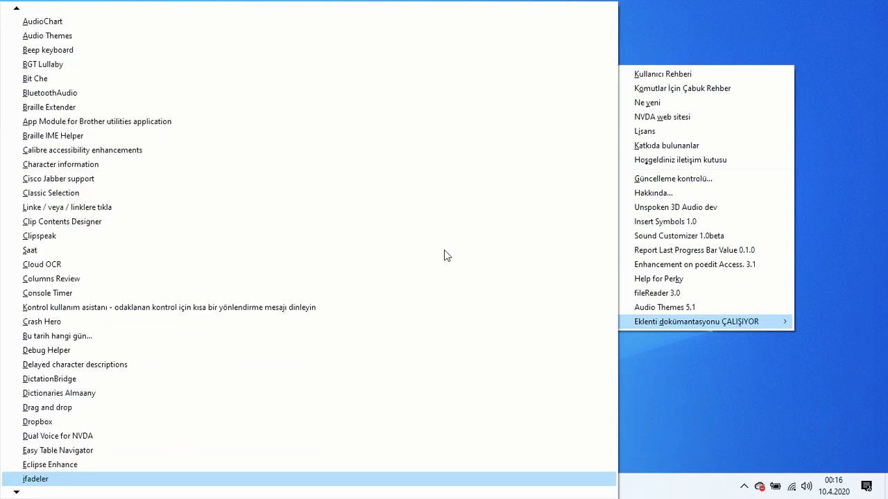
pyautogui.press('Down')
pyautogui.press('Down')
pyautogui.press('Down')
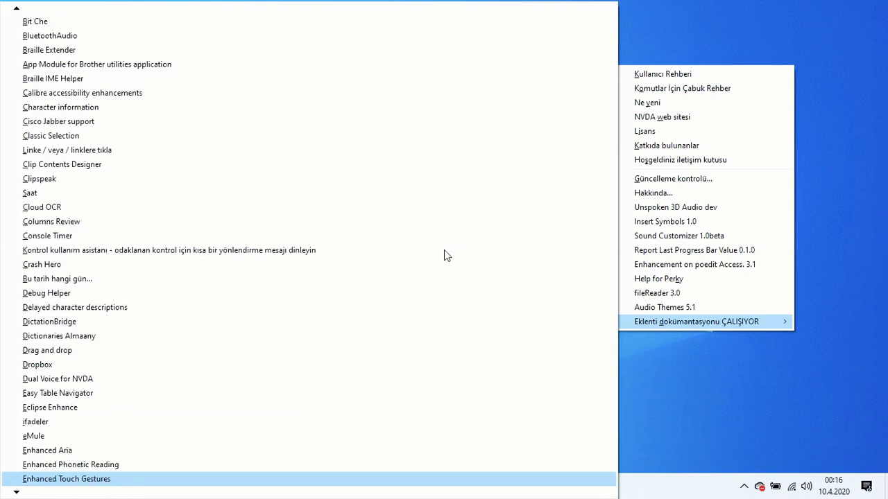
pyautogui.press('Down')
pyautogui.press('Down')
pyautogui.press('Down')
pyautogui.press('Down')
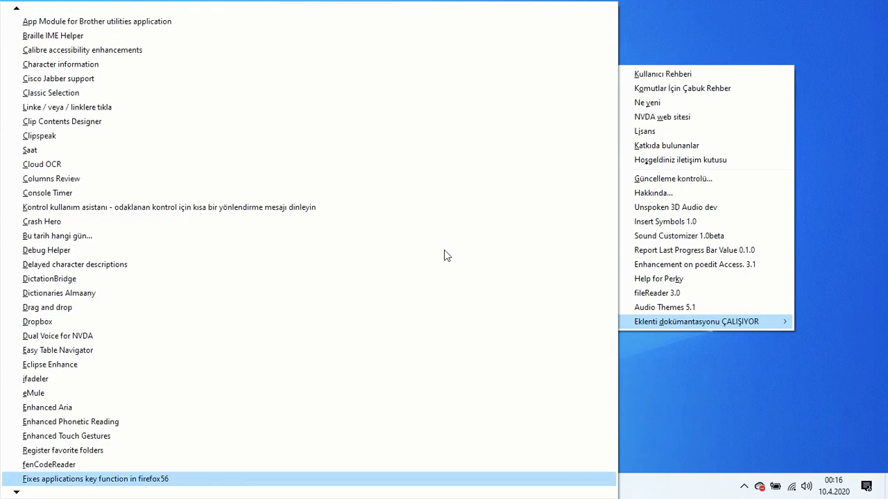
pyautogui.press('Down')
pyautogui.press('Down')
pyautogui.press('Down')
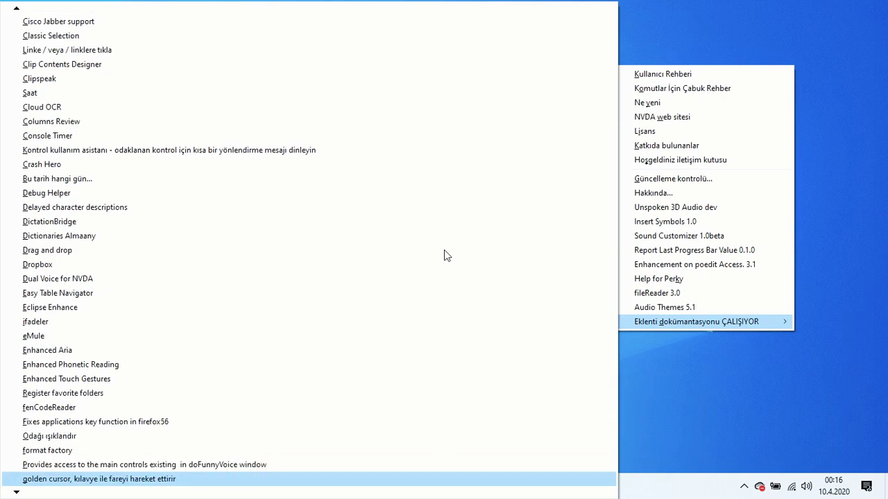
pyautogui.press('Down')
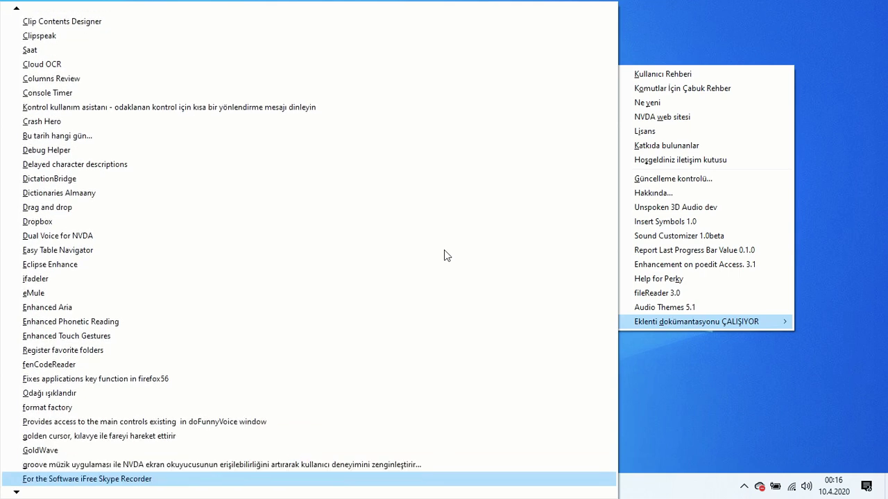
pyautogui.press('Down')
pyautogui.press('Down')
pyautogui.press('Down')
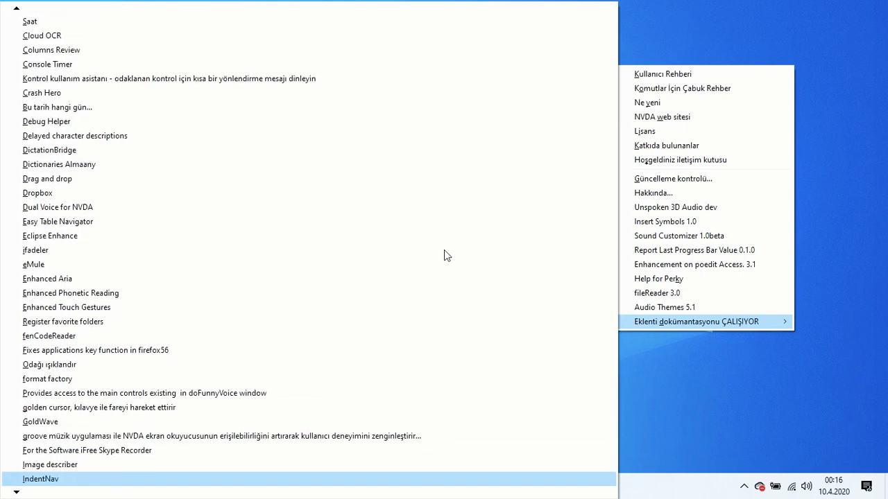
pyautogui.press('Down')
pyautogui.press('Down')
pyautogui.press('Down')
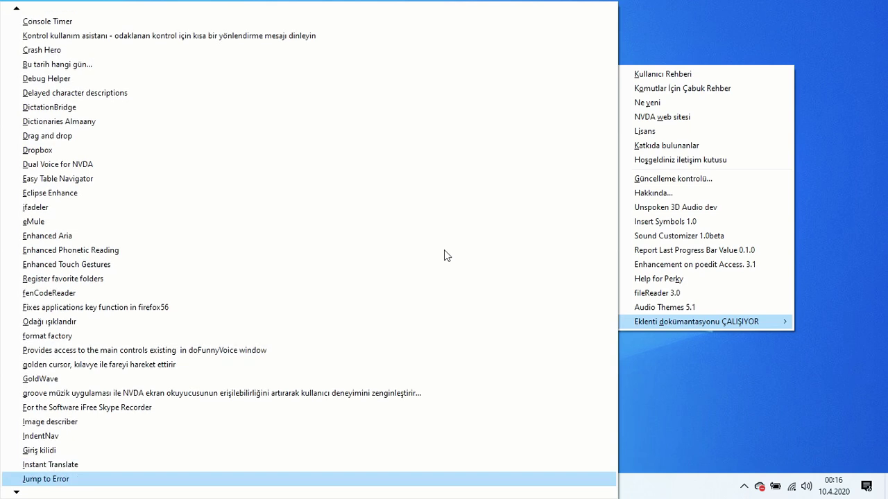
pyautogui.press('Down')
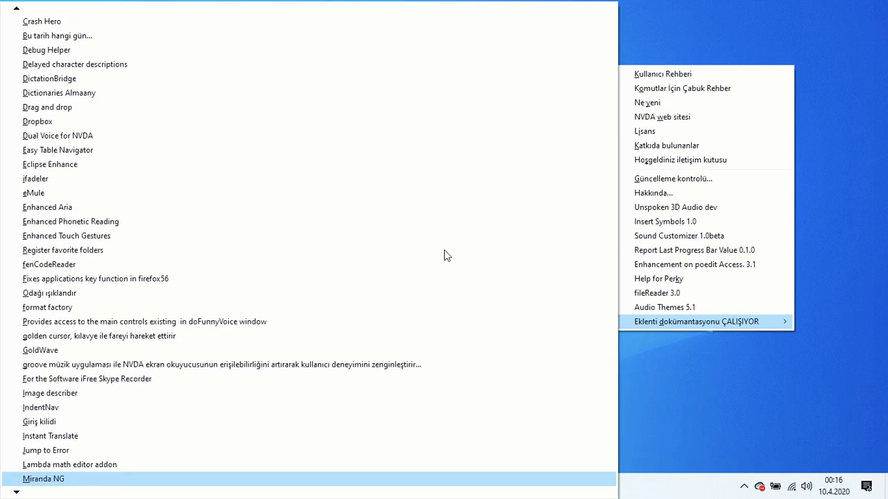
pyautogui.press('Down')
pyautogui.press('Down')
pyautogui.press('Down')
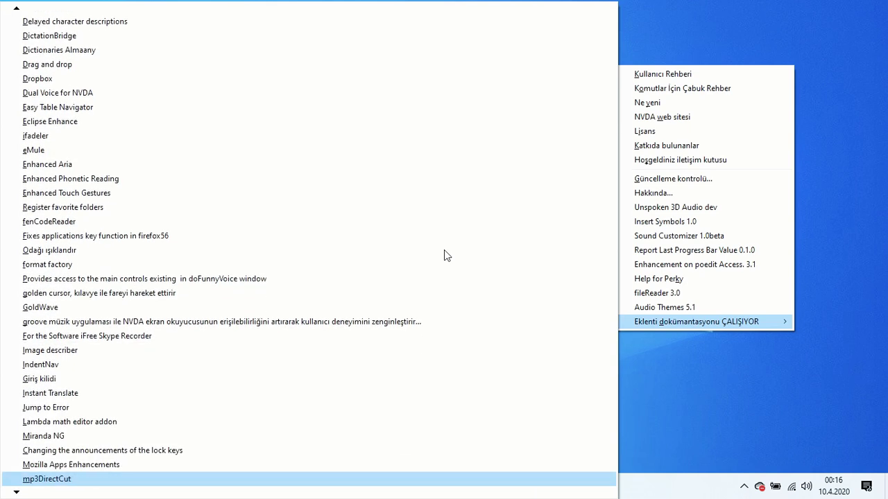
pyautogui.press('Down')
pyautogui.press('Down')
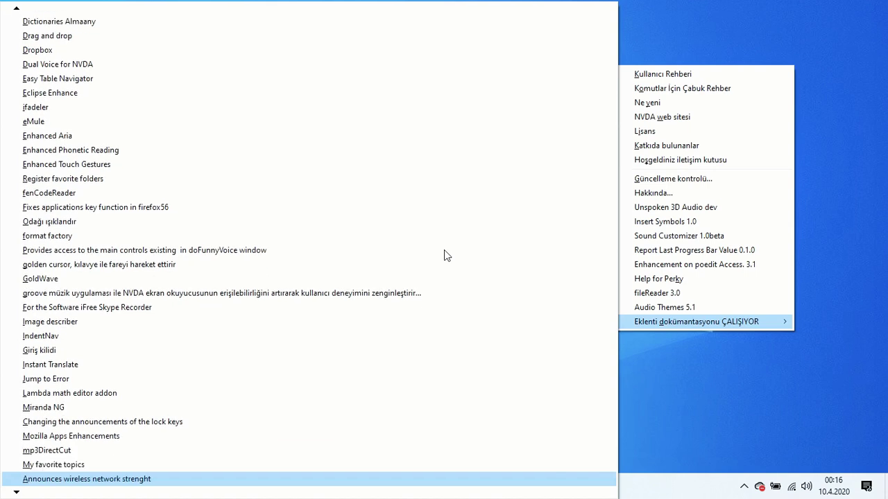
pyautogui.press('Down')
pyautogui.press('Down')
pyautogui.press('Down')
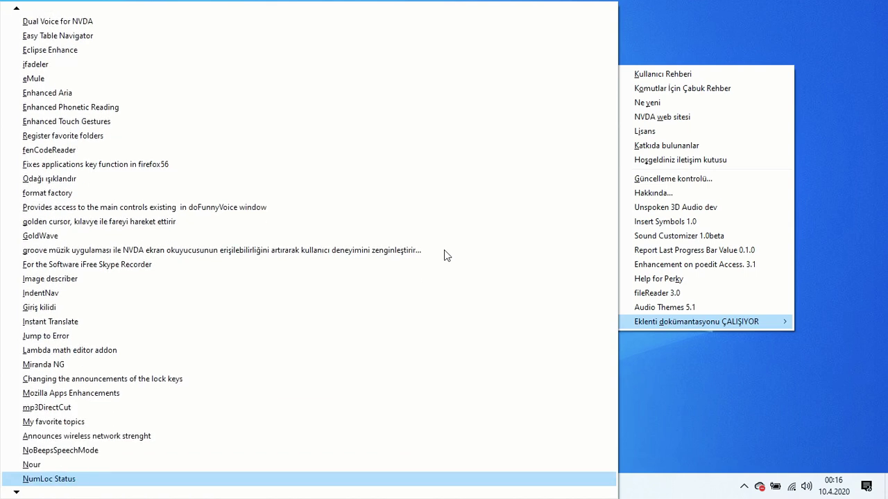
pyautogui.press('Down')
pyautogui.press('Down')
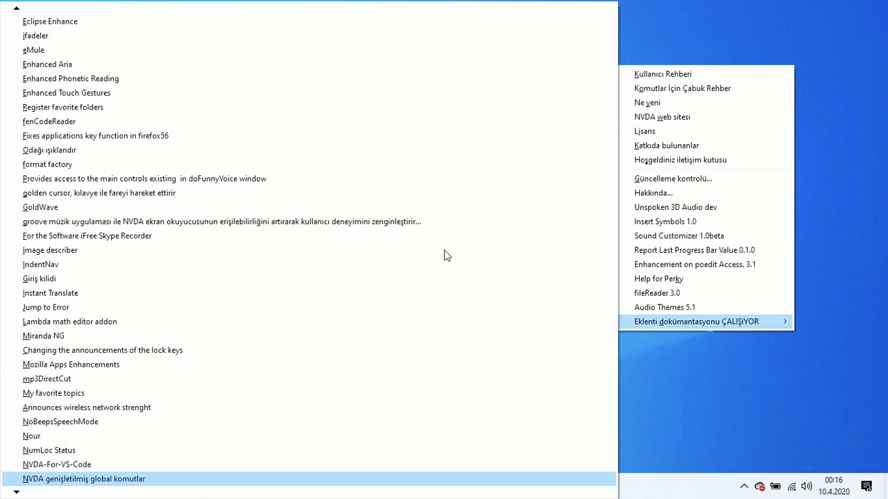
pyautogui.press('Down')
pyautogui.press('Down')
pyautogui.press('Down')
pyautogui.press('Down')
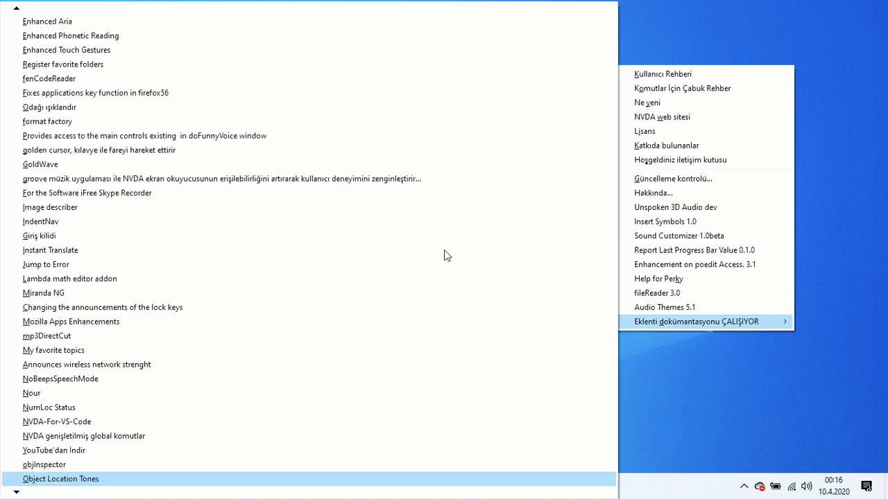
# Find the entry starting with "NVDA Ekran Okuyucusu İçin Geliştirilmiş Erişilebilirlik Modülasyonları" further down the add-on documentation list, past Object Location Tones
pyautogui.press('Down')
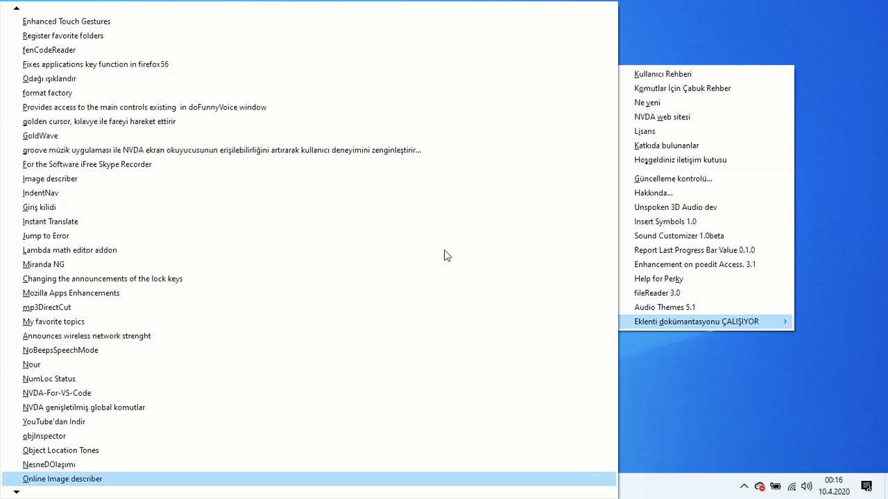
pyautogui.press('Down')
pyautogui.press('Down')
pyautogui.press('Down')
pyautogui.press('Down')
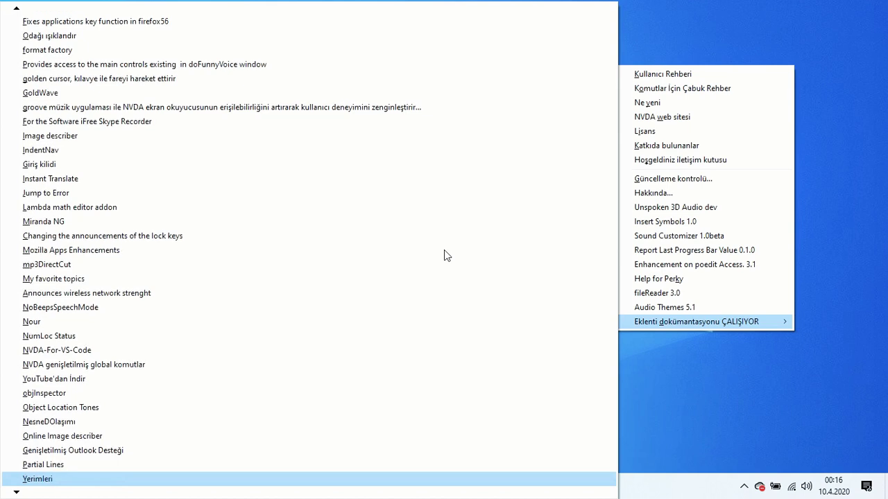
pyautogui.press('Down')
pyautogui.press('Down')
pyautogui.press('Down')
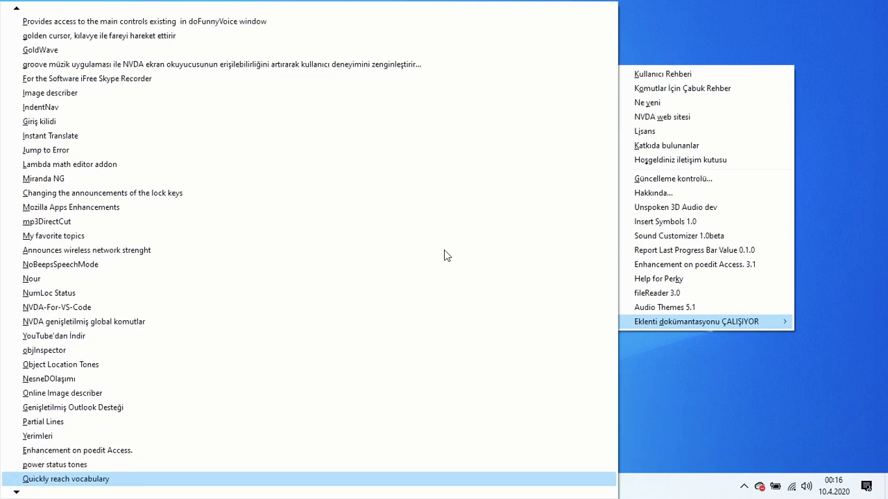
pyautogui.press('Down')
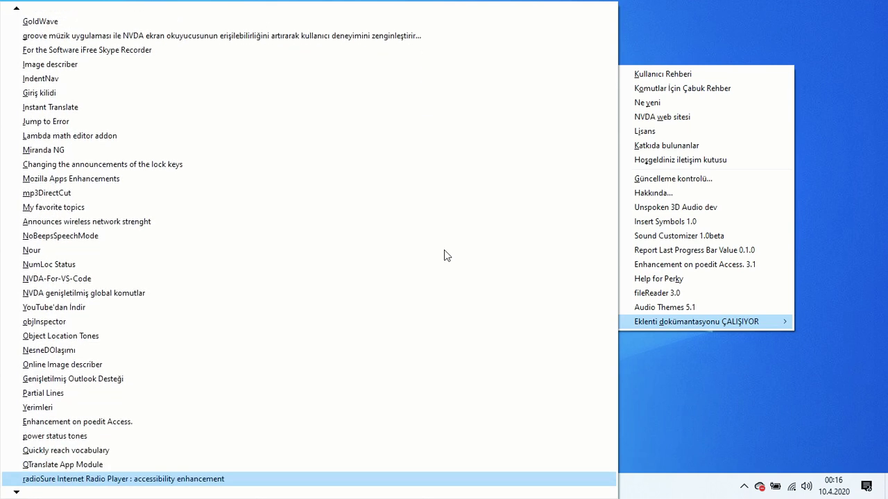
pyautogui.press('Down')
pyautogui.press('Down')
pyautogui.press('Down')
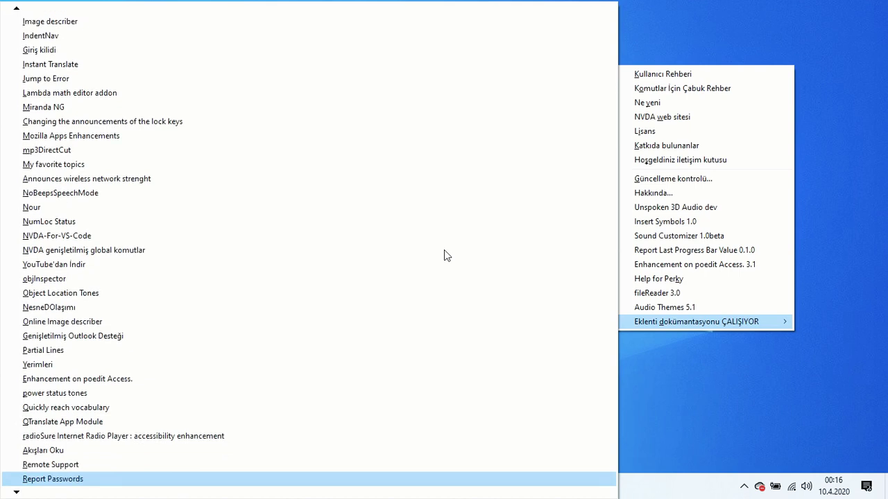
pyautogui.press('Down')
pyautogui.press('Down')
pyautogui.press('Down')
pyautogui.press('Down')
pyautogui.press('Down')
pyautogui.press('Down')
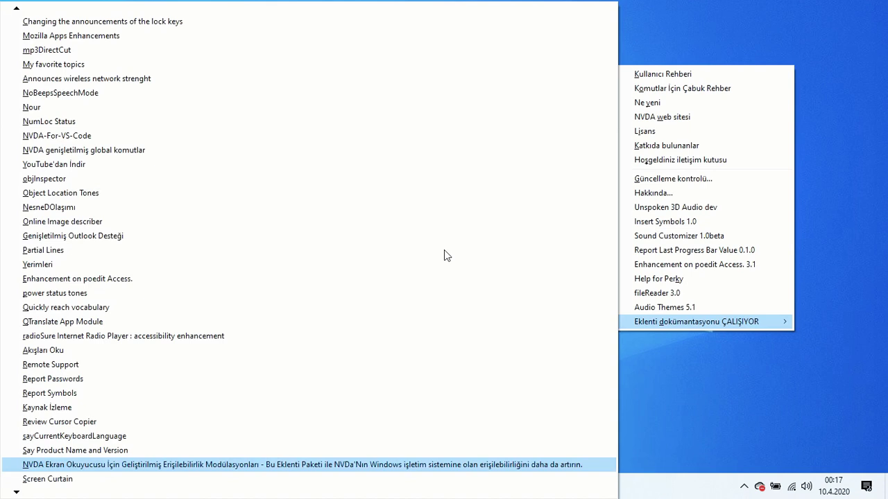
# Open the documentation of the "NVDA Ekran Okuyucusu İçin Geliştirilmiş Erişilebilirlik Modülasyonları" add-on in the browser, and close the browser window
pyautogui.press('Up')
pyautogui.press('Down')
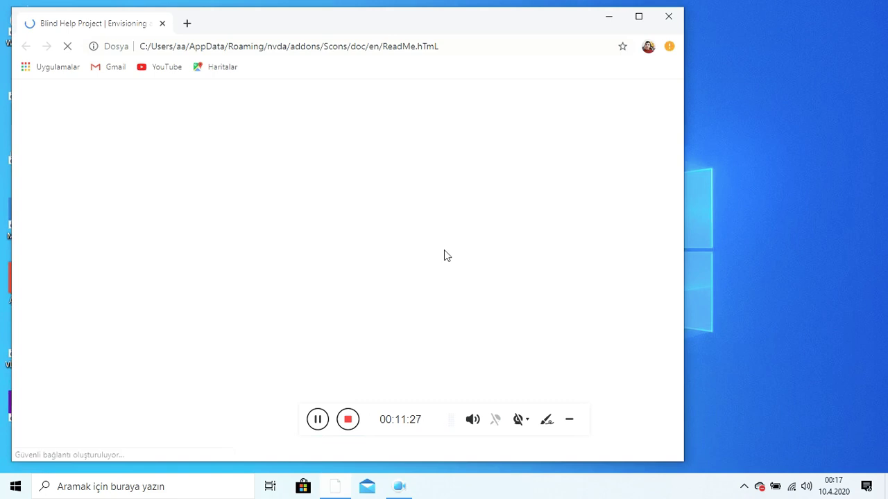
pyautogui.hotkey('alt', 'F4')
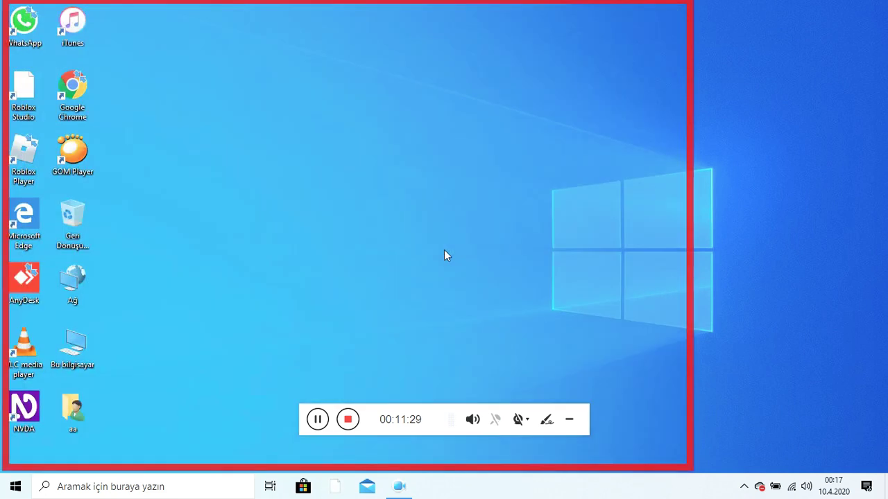